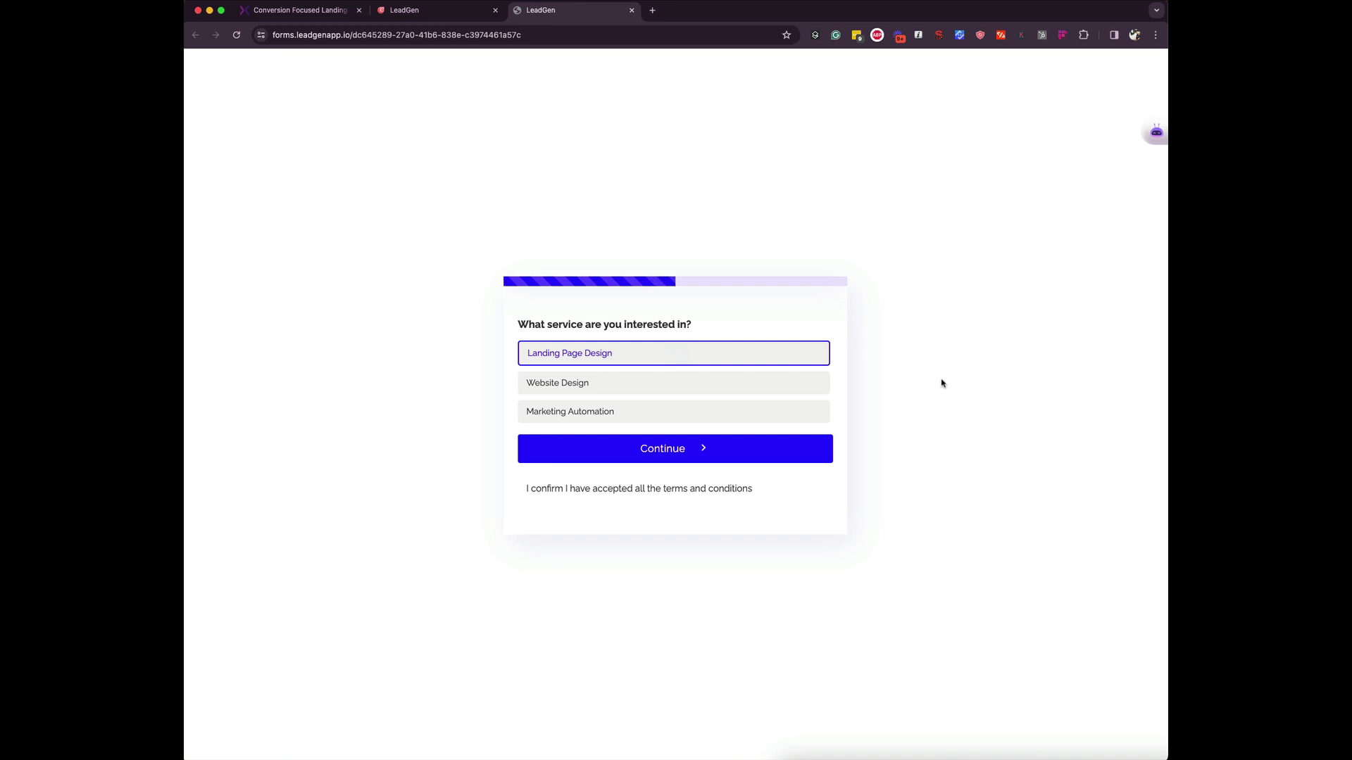
Switch to the Questionnaire dashboard tab showing 1 visitor, 1 conversion and 100.00% conversion rate.
left_click(412, 20)
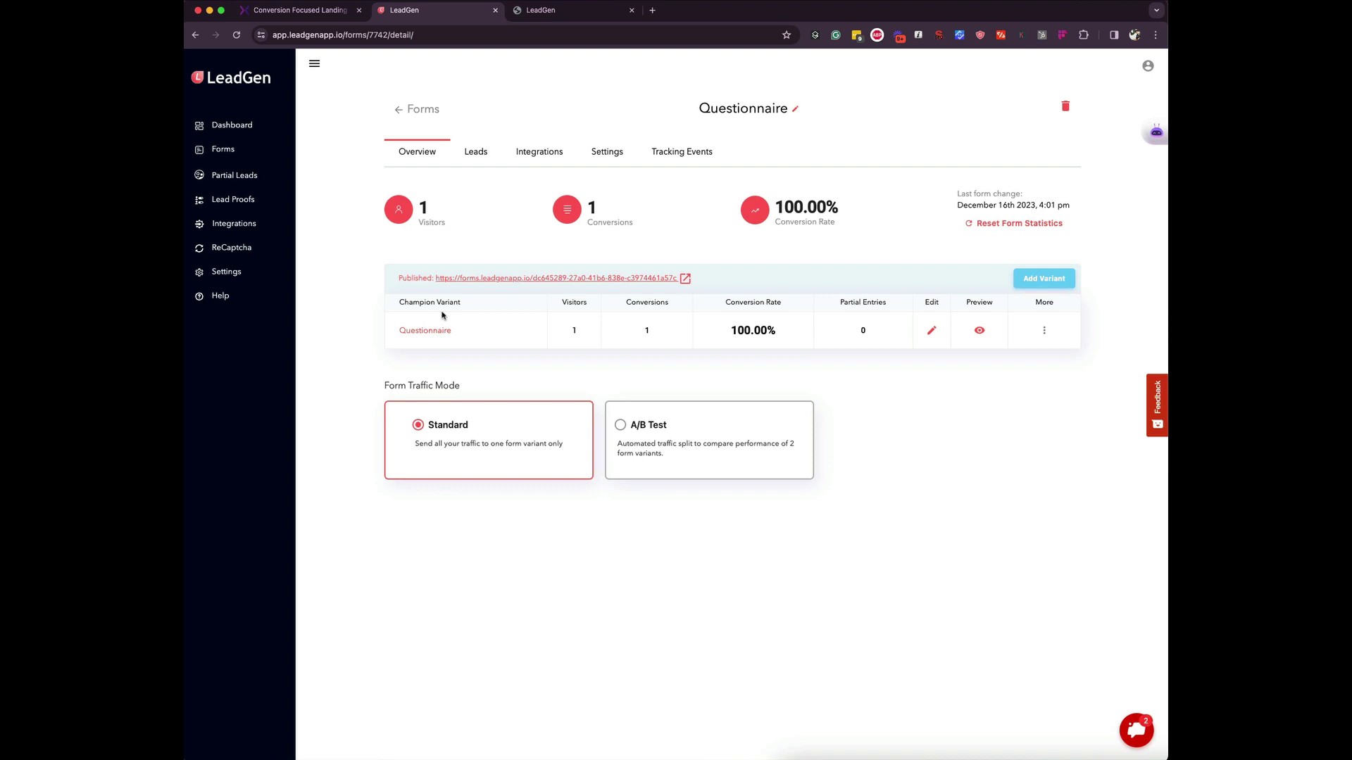
Open the Questionnaire variant's Form Endings, and inspect then cancel the default thank-you page's submit actions.
left_click(429, 331)
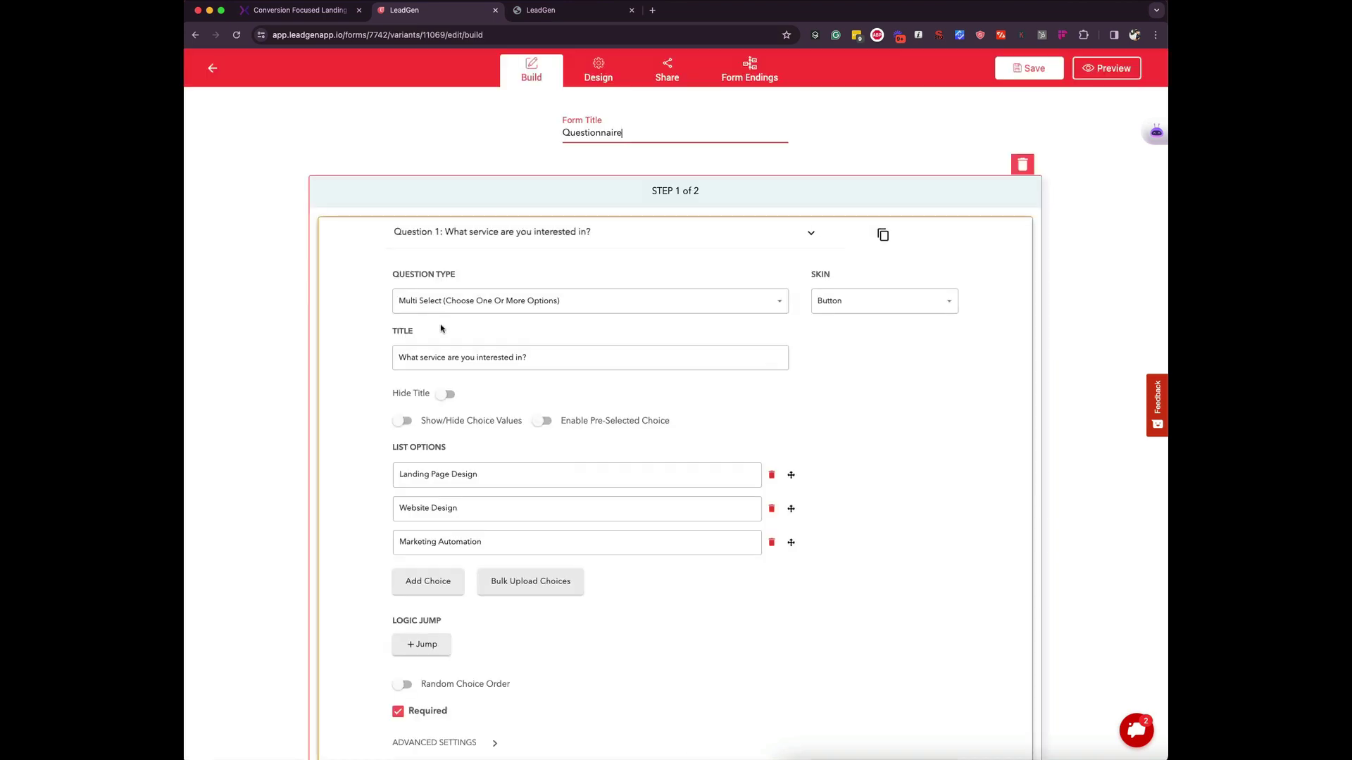
left_click(755, 86)
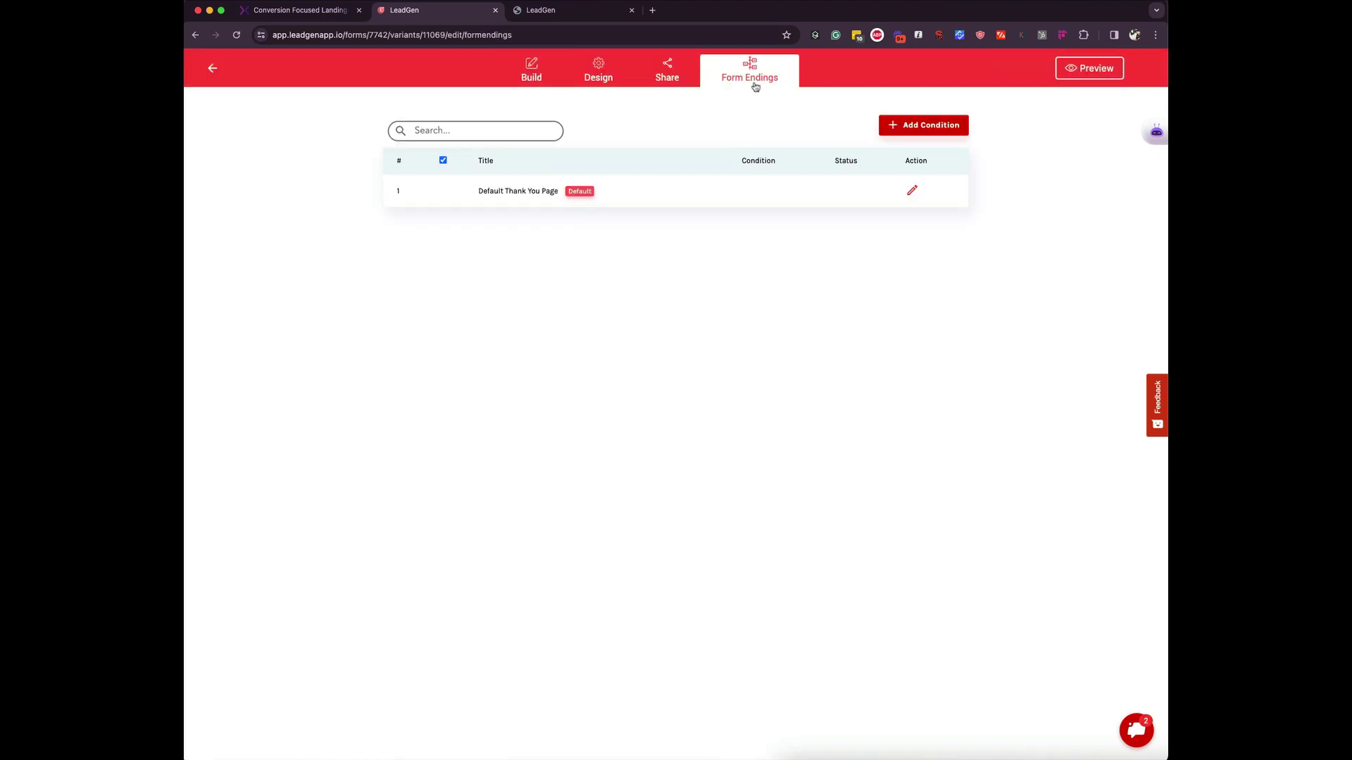
left_click(912, 191)
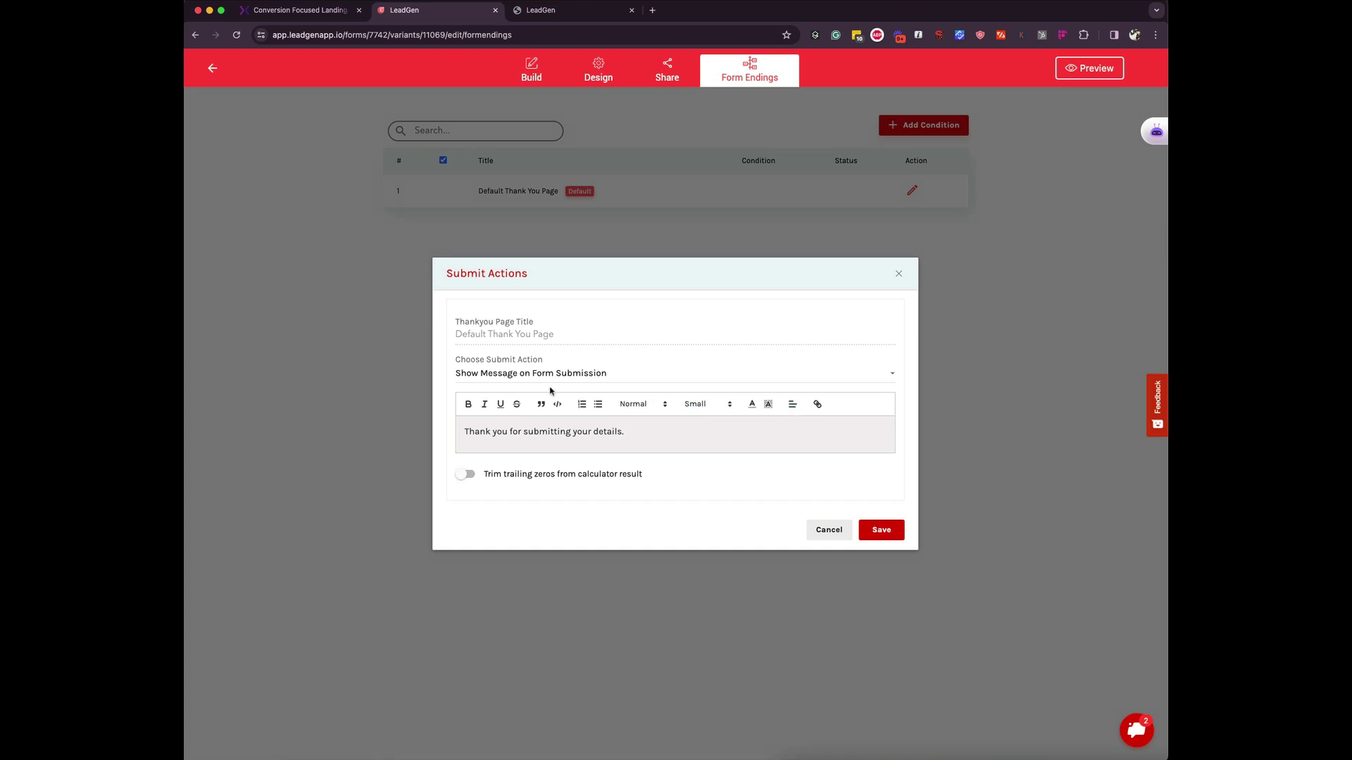
left_click(815, 526)
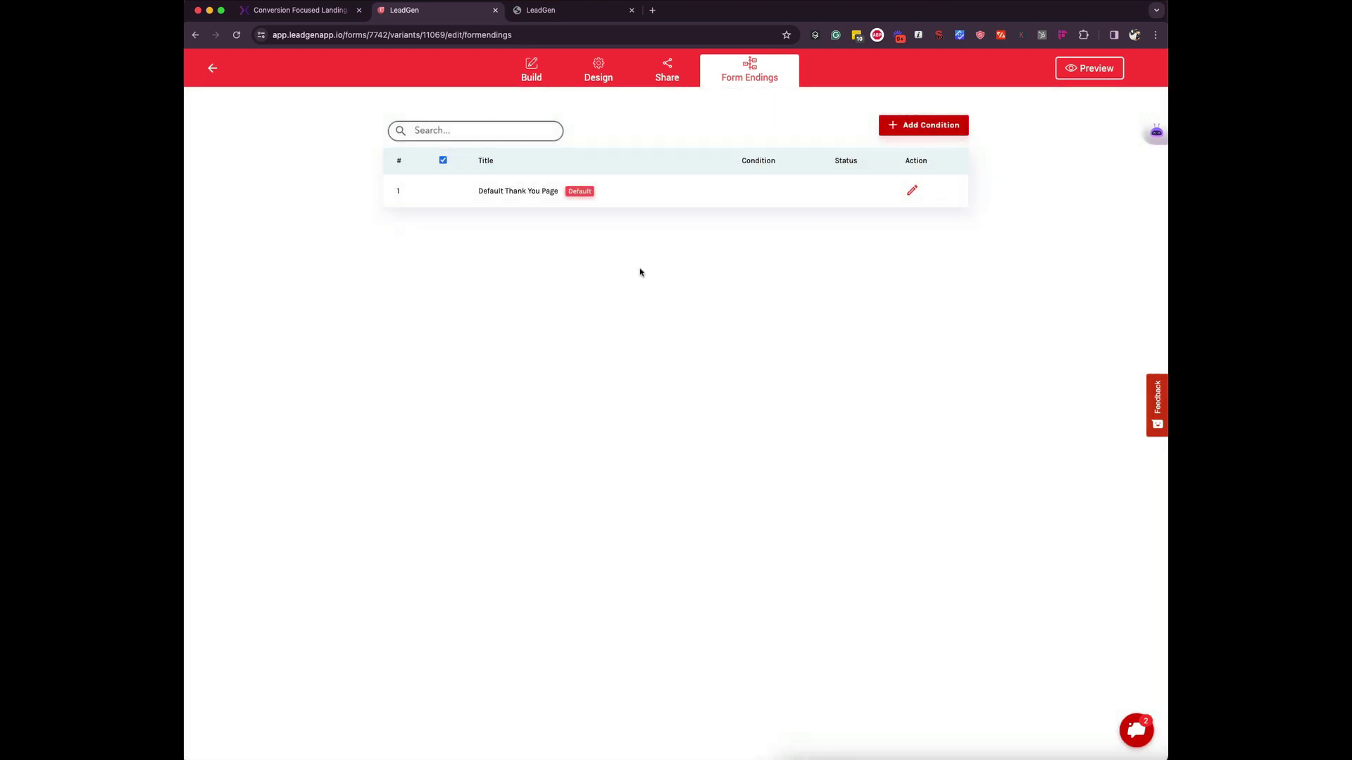
left_click(917, 131)
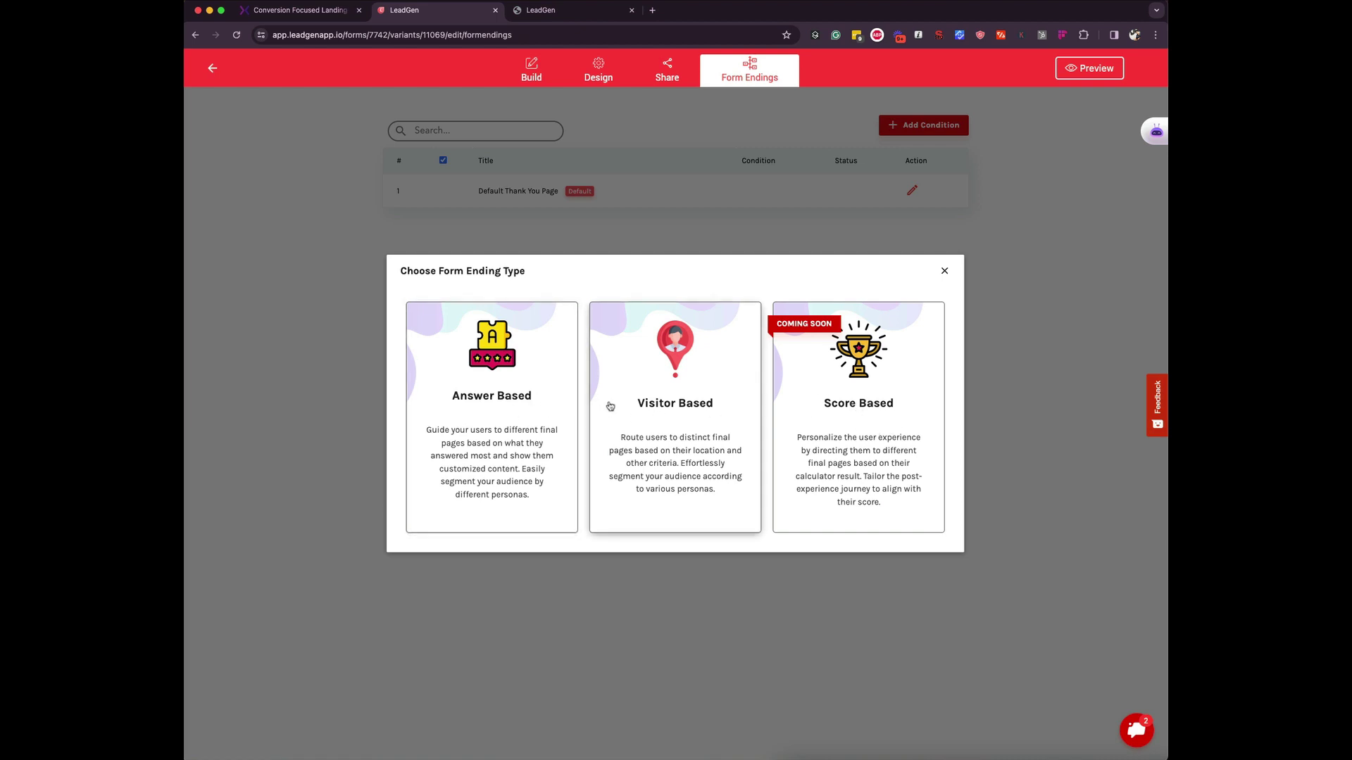
Create a visitor-based ending, replacing the name 'Qualify Leads from UK' with 'UK Customers'.
left_click(705, 422)
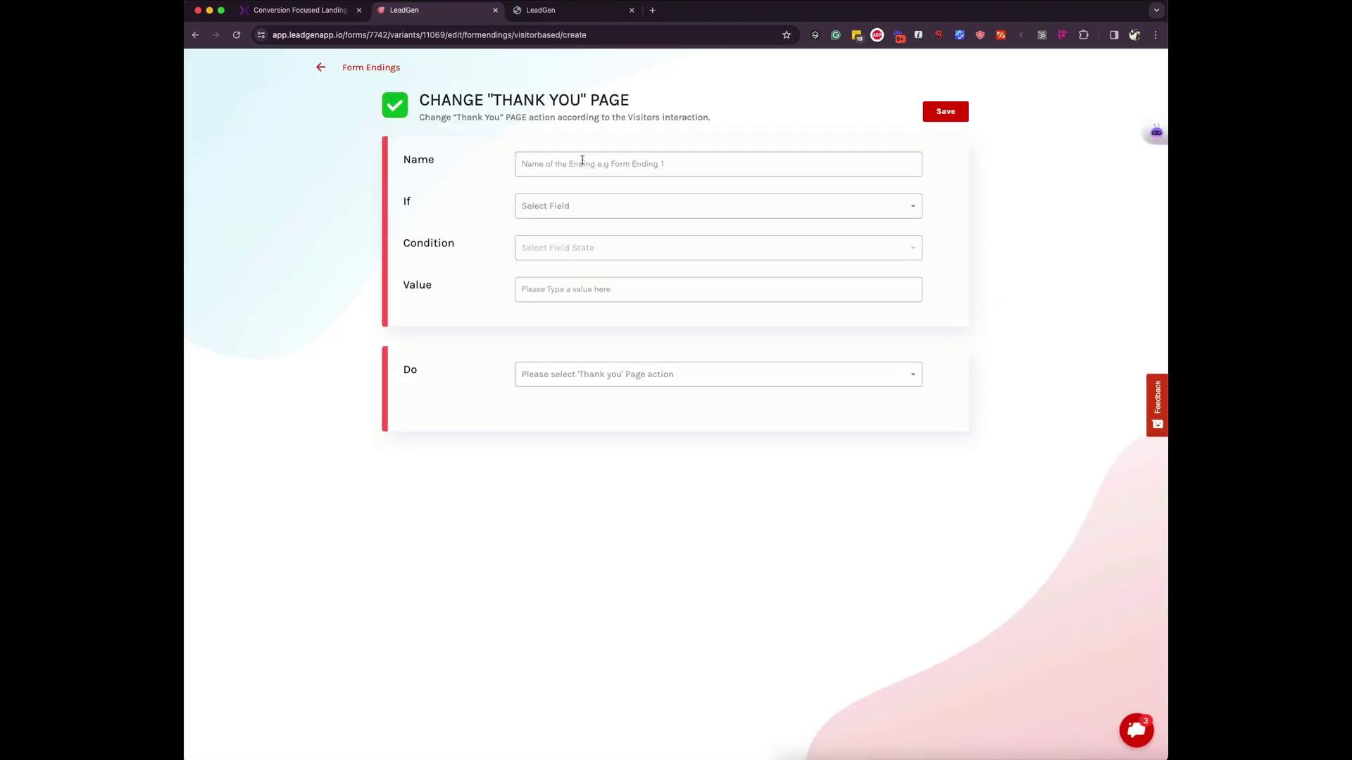
type("Qualify Leads from UK")
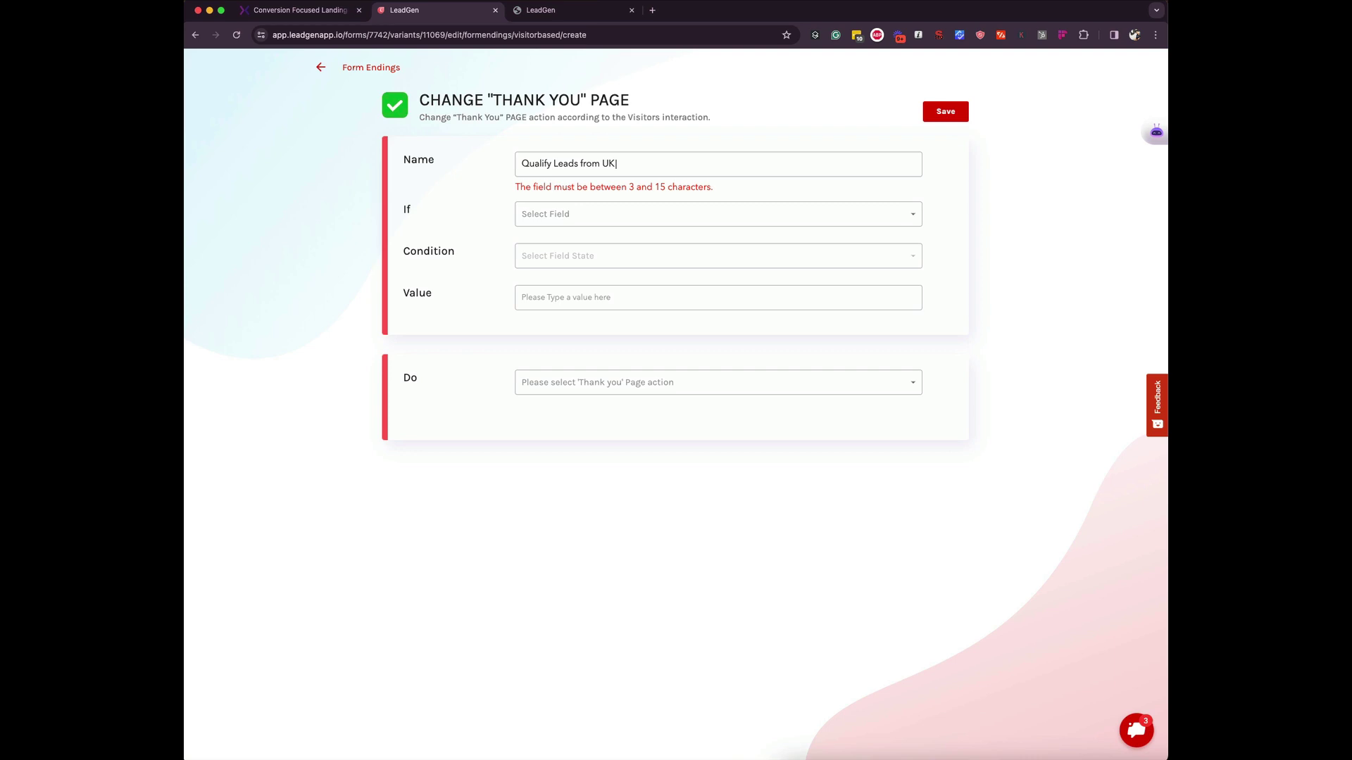
key("super+a")
key("BackSpace")
type("UK Customers")
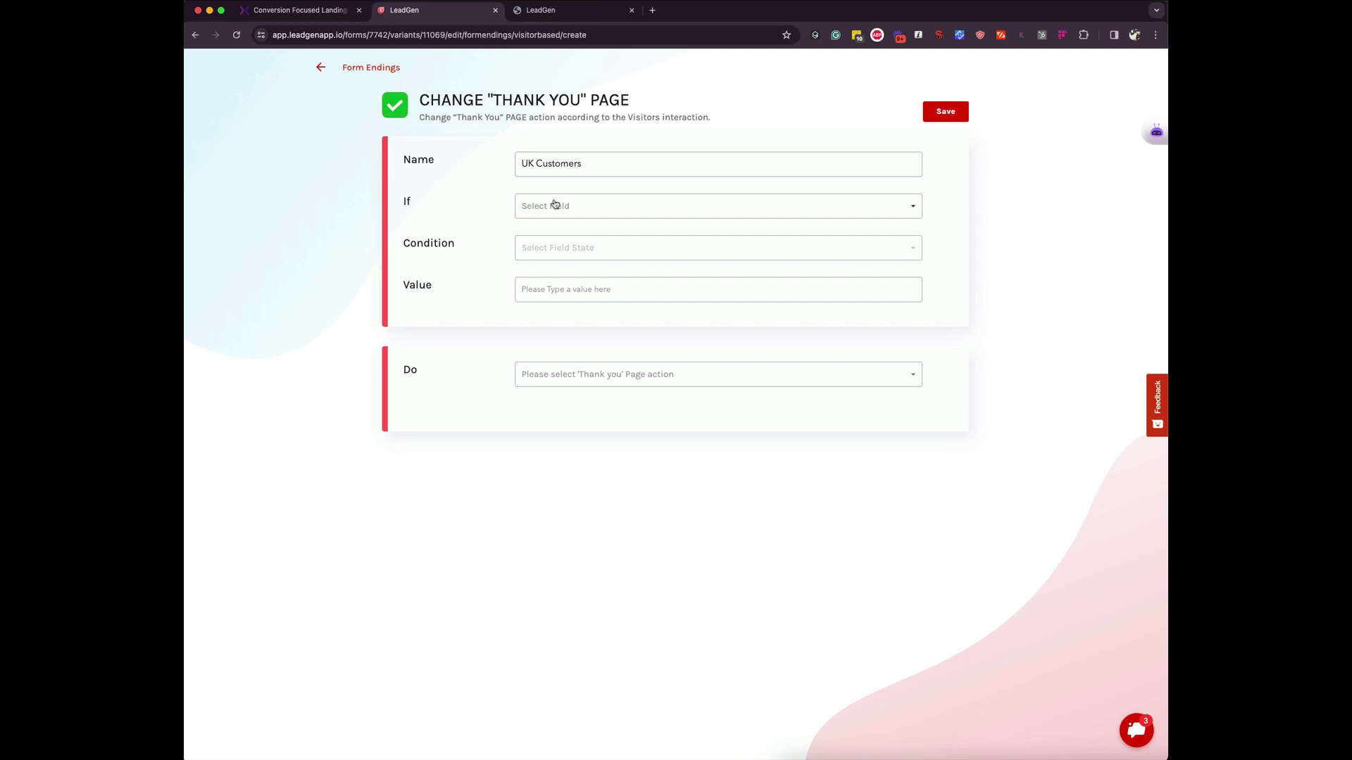
Set the rule to If Country, Country Equals, United Kingdom, found by searching 'unit'.
left_click(555, 206)
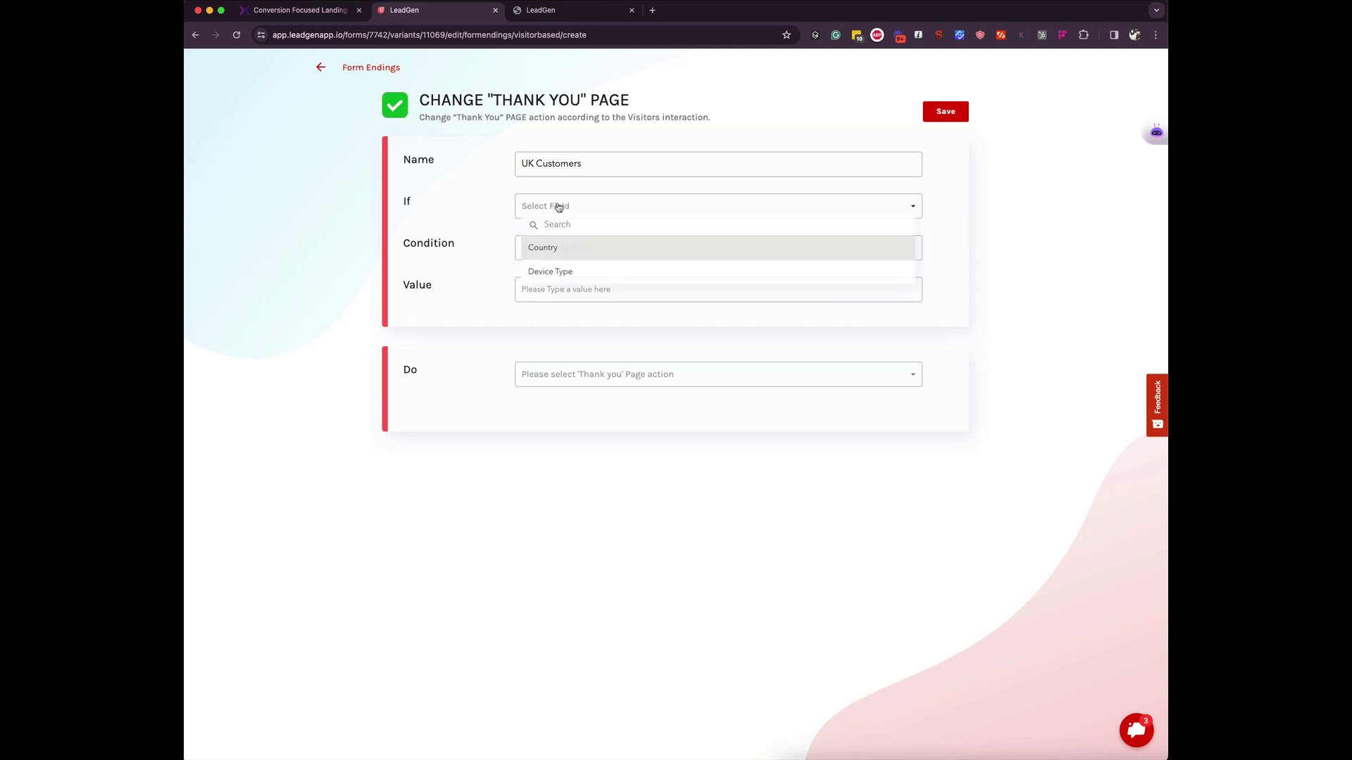
left_click(556, 249)
left_click(607, 247)
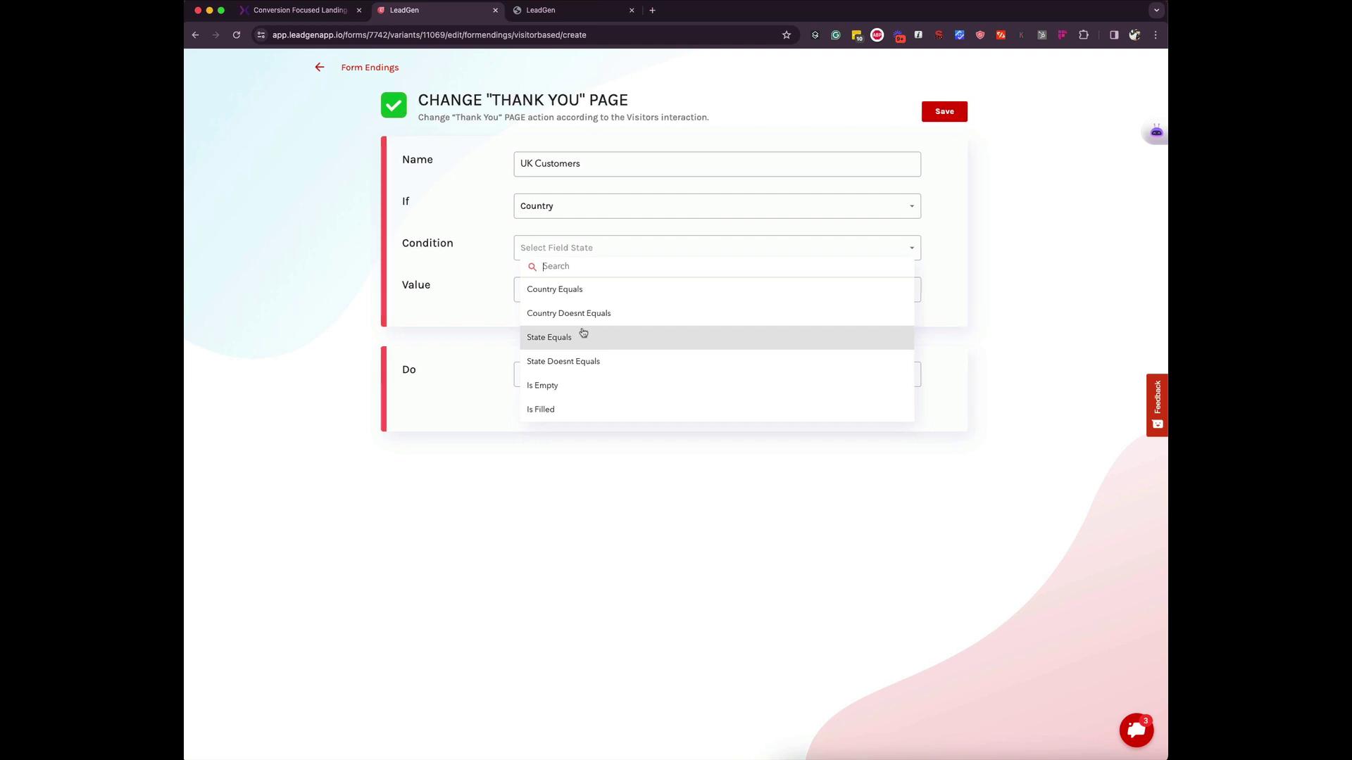
left_click(553, 296)
left_click(603, 298)
scroll(622, 392, "down", 20)
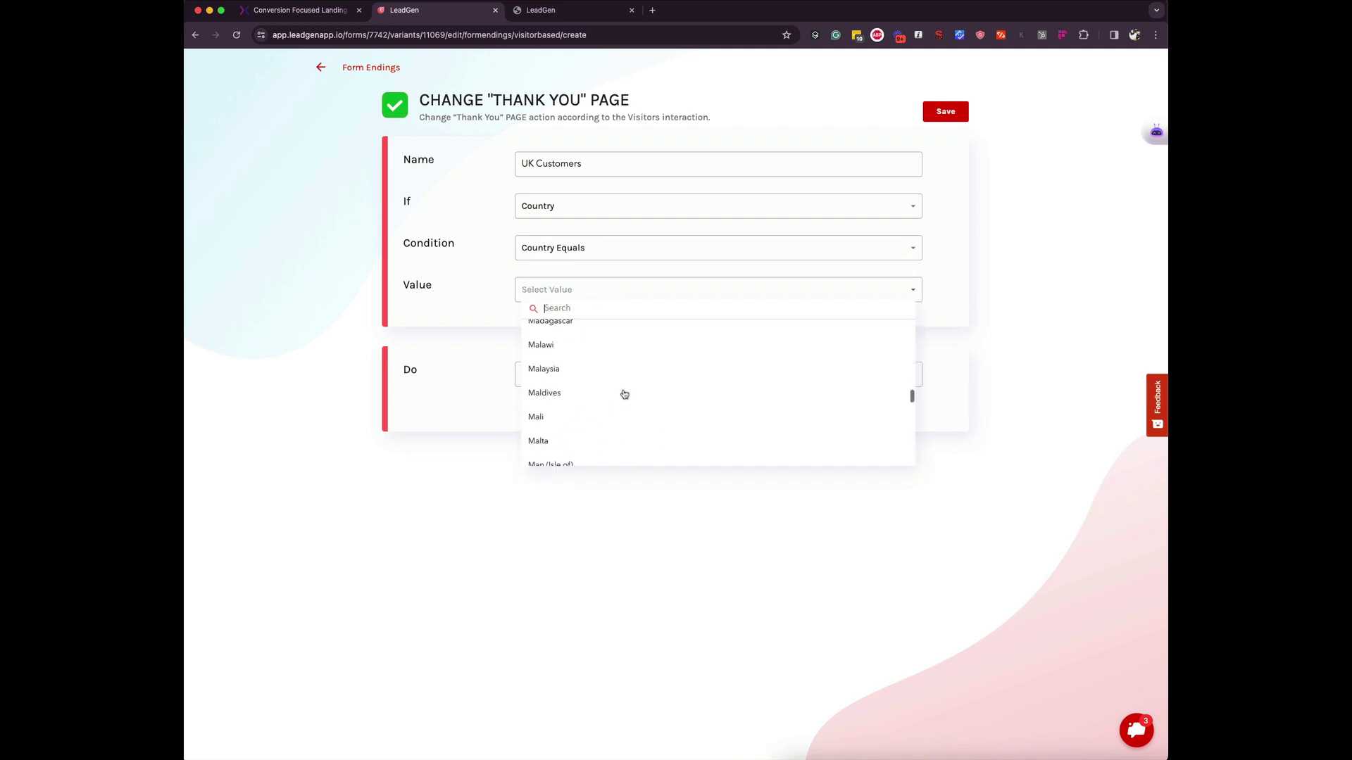
scroll(623, 392, "down", 15)
type("unit")
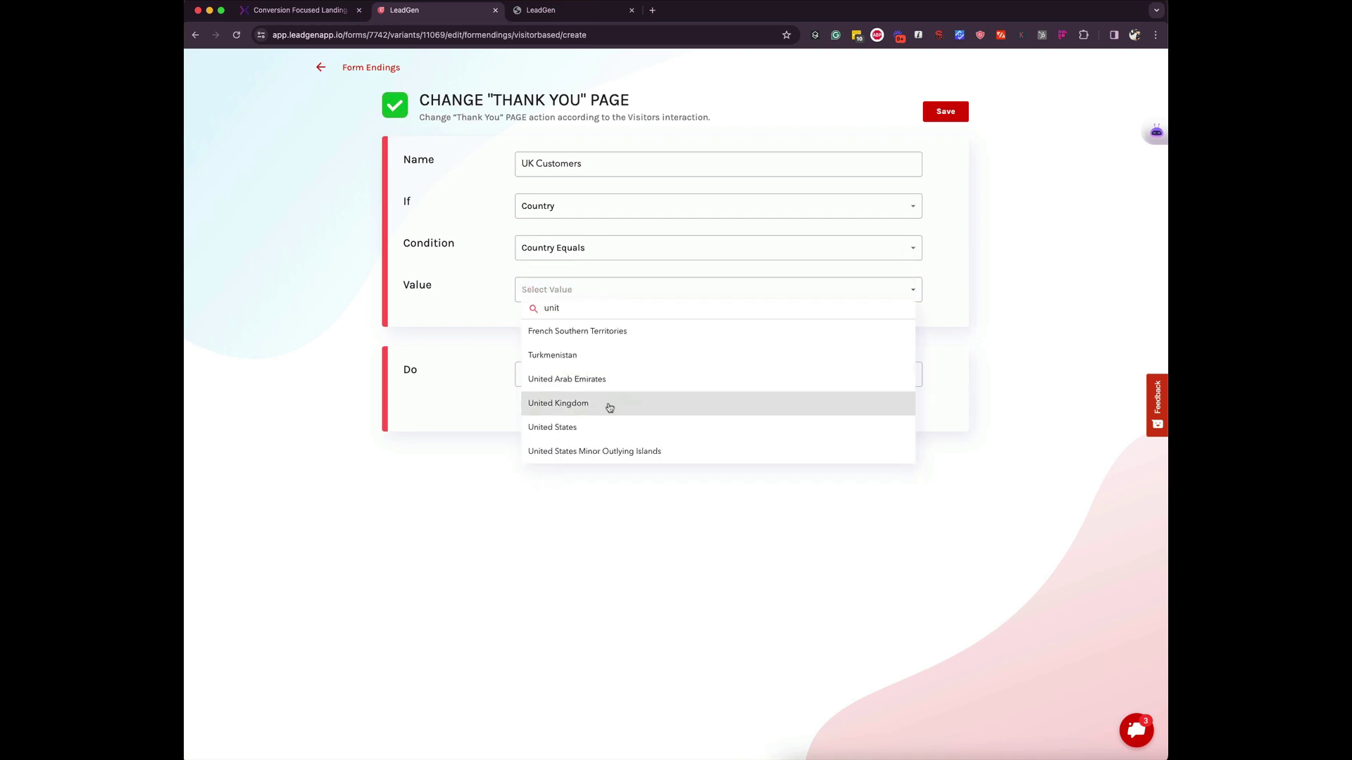
left_click(610, 408)
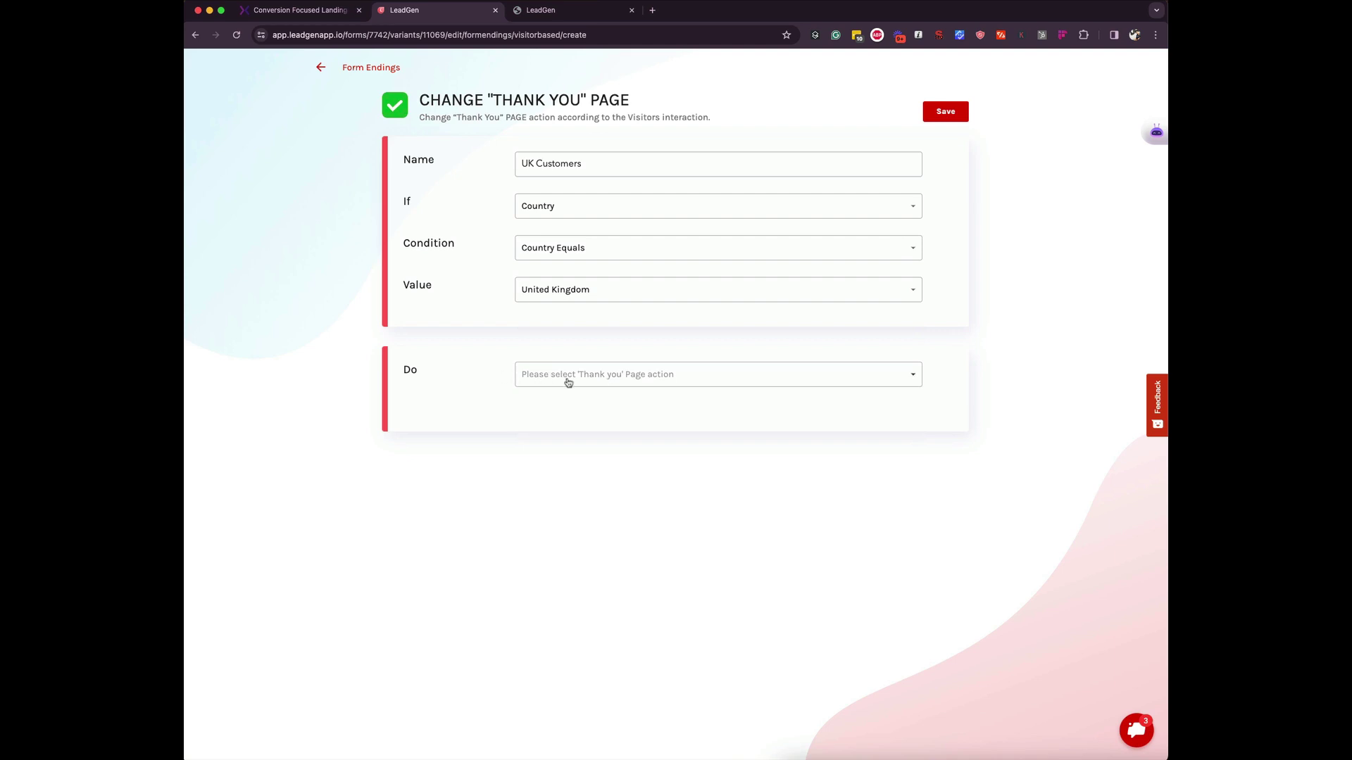
left_click(570, 381)
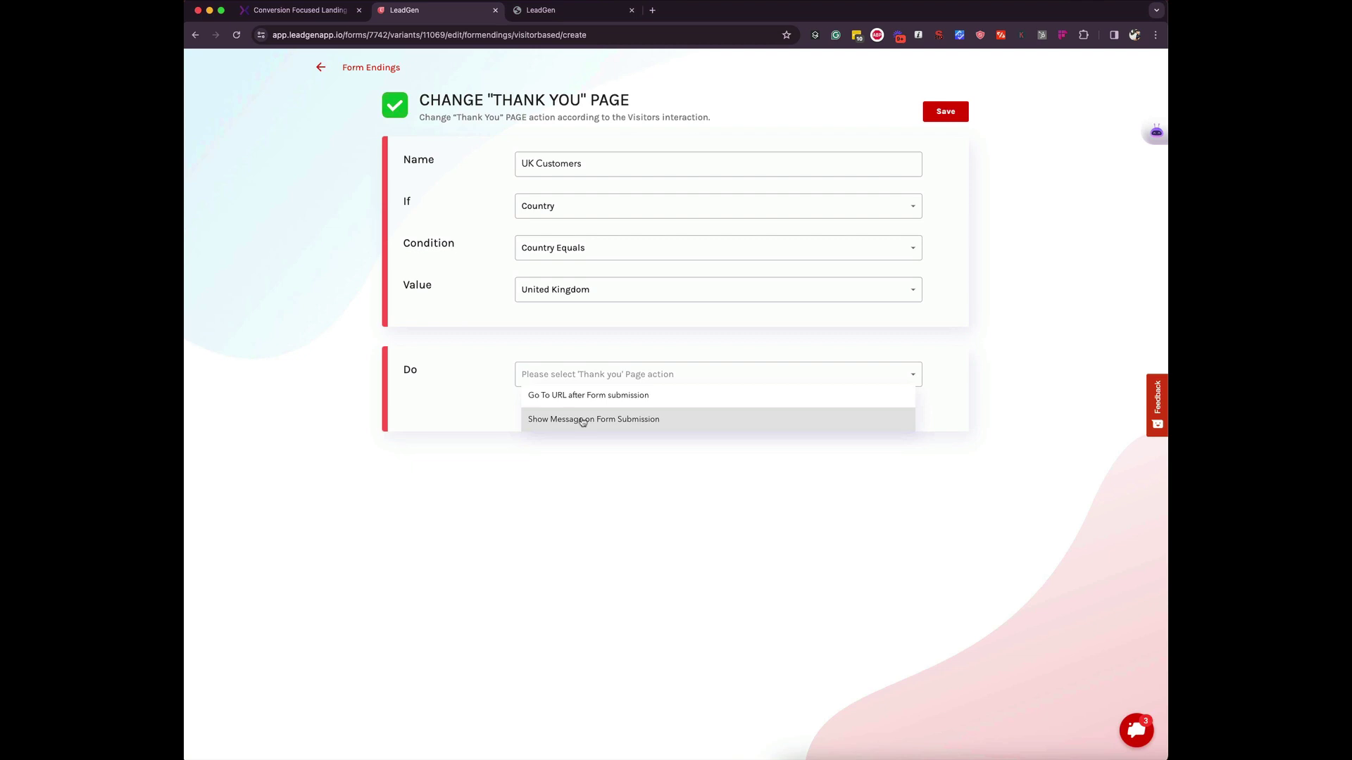
Set the ending's action to Go To URL after Form submission.
left_click(582, 420)
left_click(590, 374)
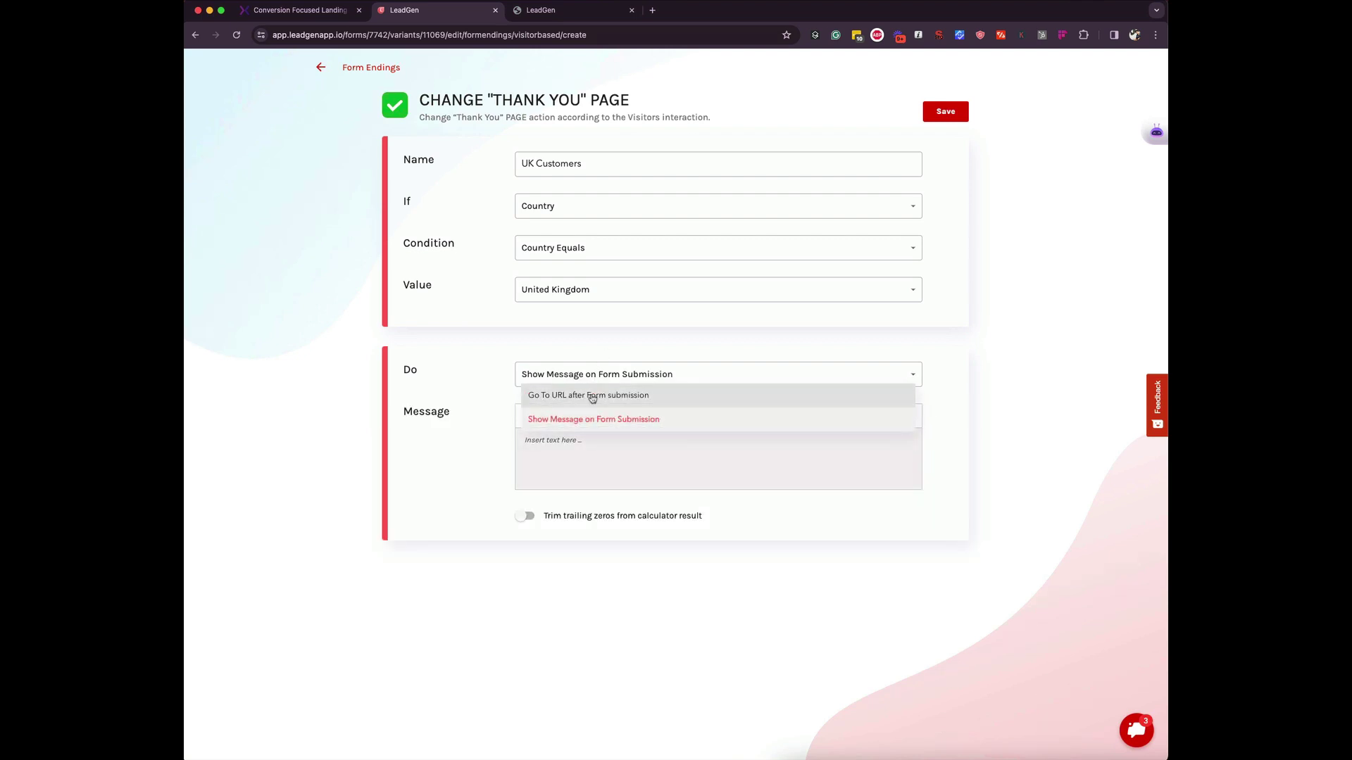
left_click(592, 396)
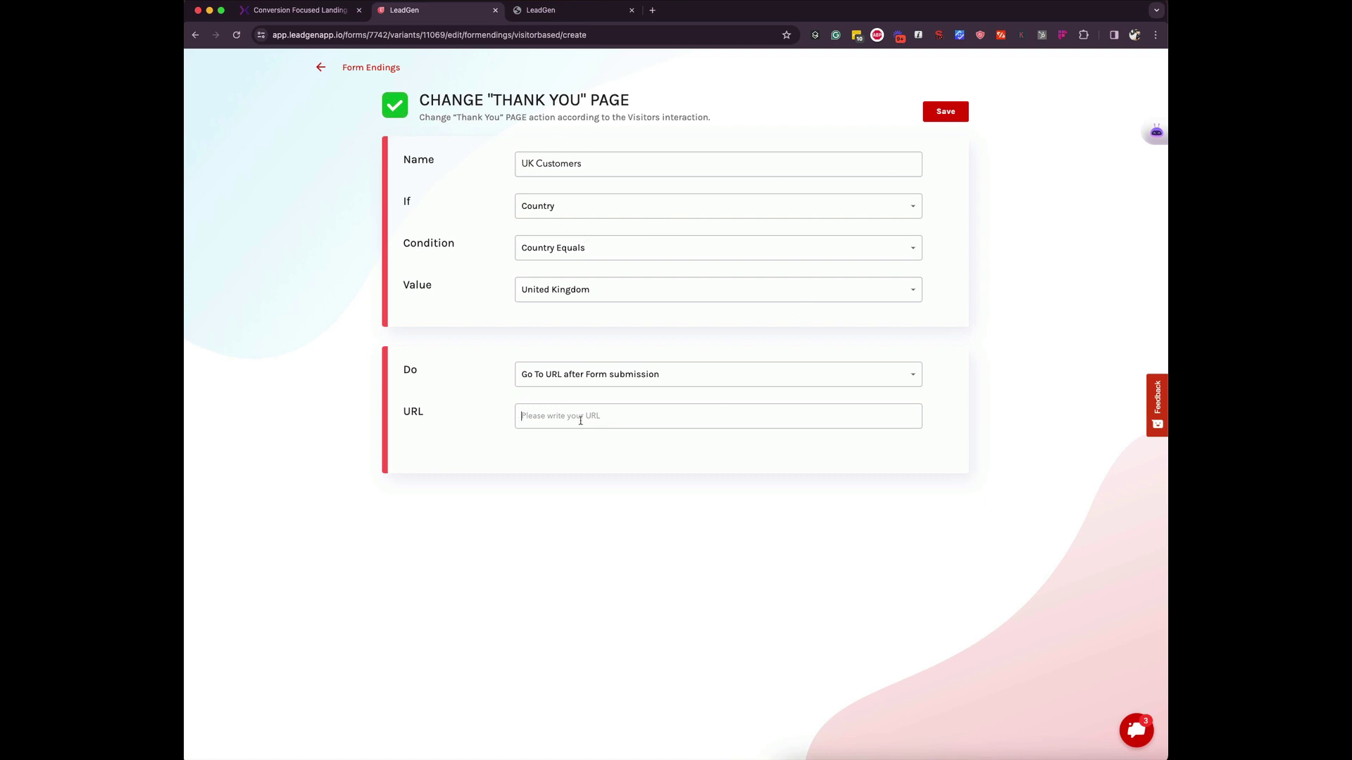
Find the saved Calendly booking page in a new browser tab, then return to LeadGen.
key("super+t")
type("calendly")
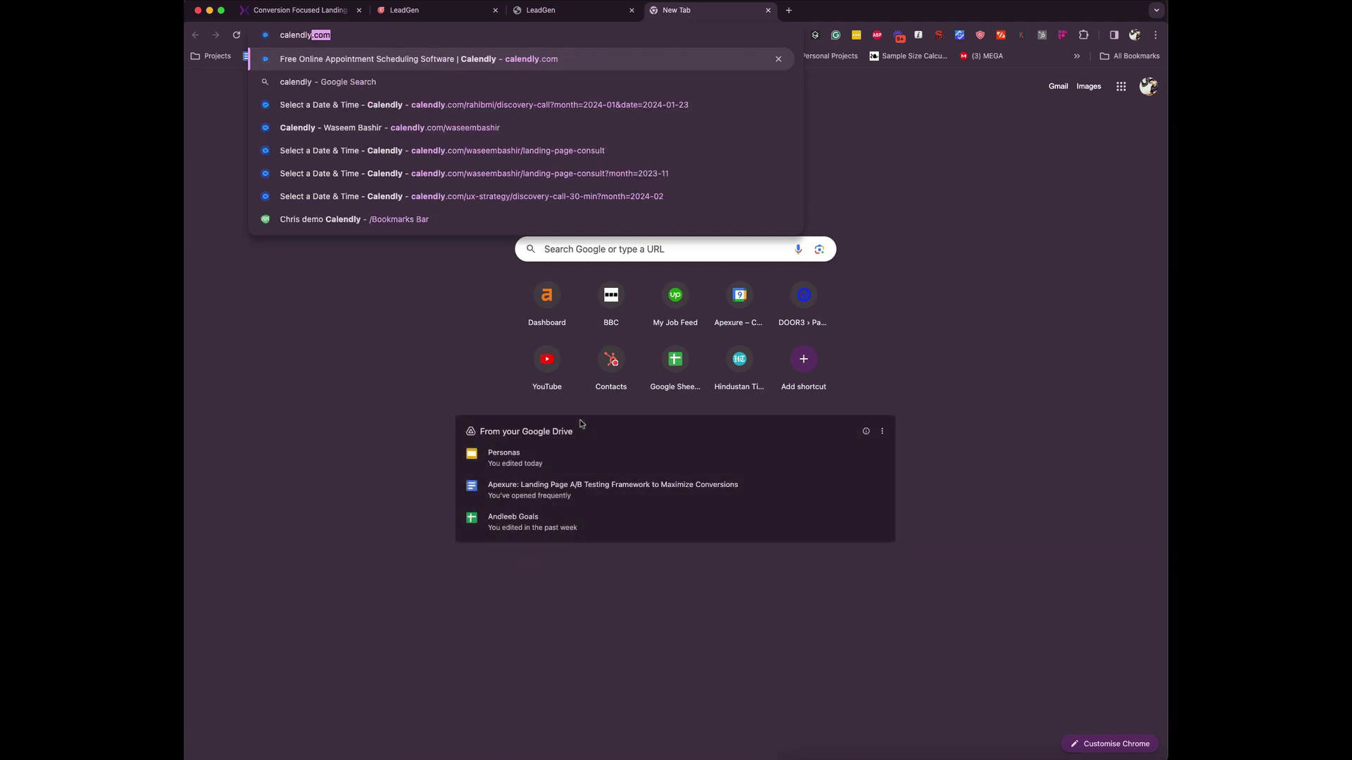
key("Down")
key("Down")
key("Down")
key("super+c")
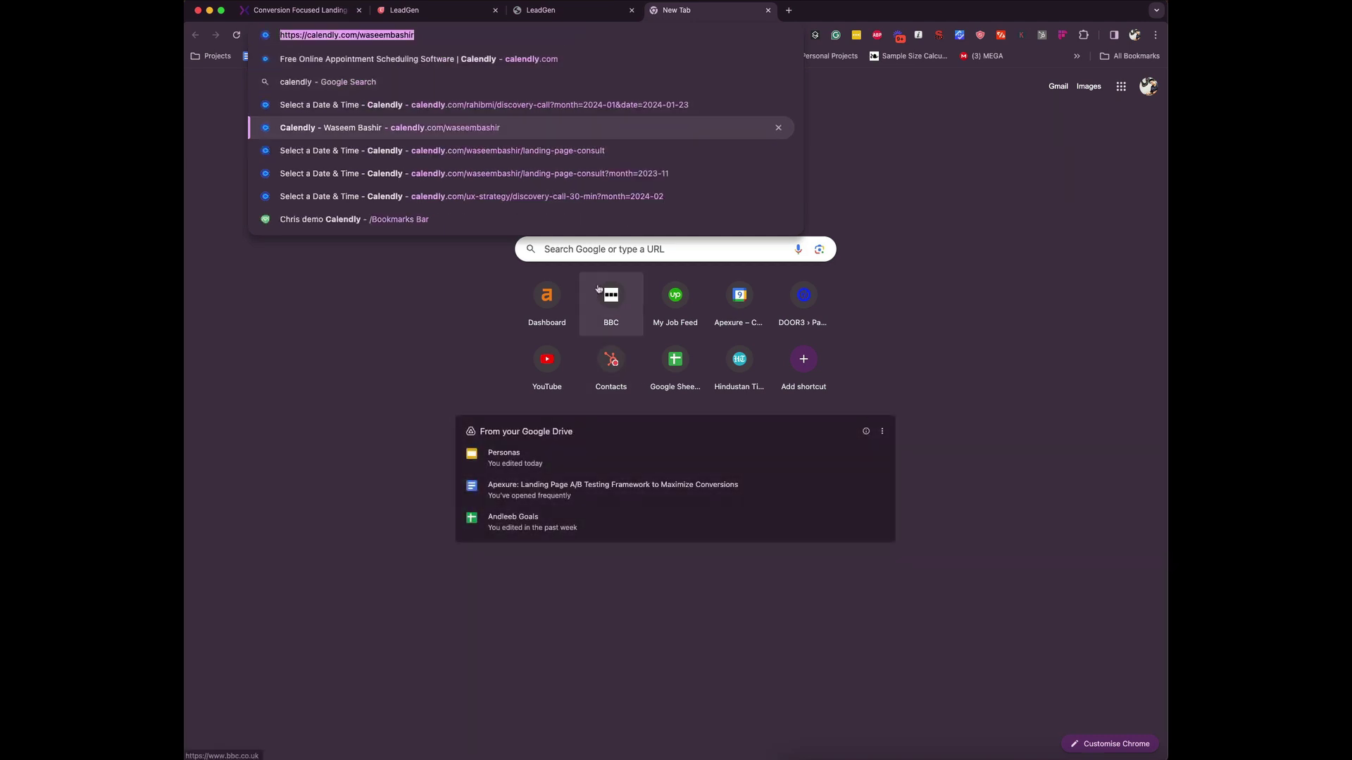
key("ctrl+shift+Tab")
key("ctrl+shift+Tab")
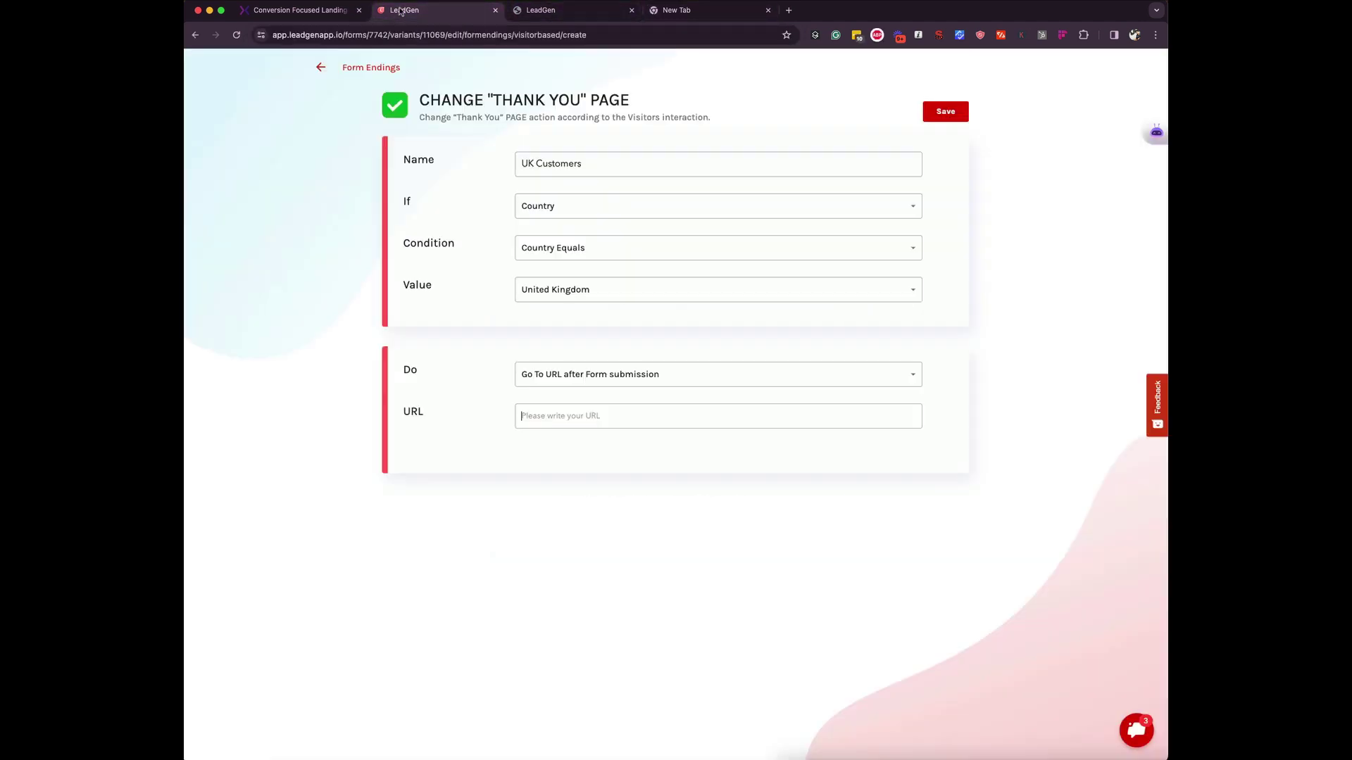
Paste the Calendly booking link as the URL and save the UK Customers ending.
left_click(576, 421)
key("super+v")
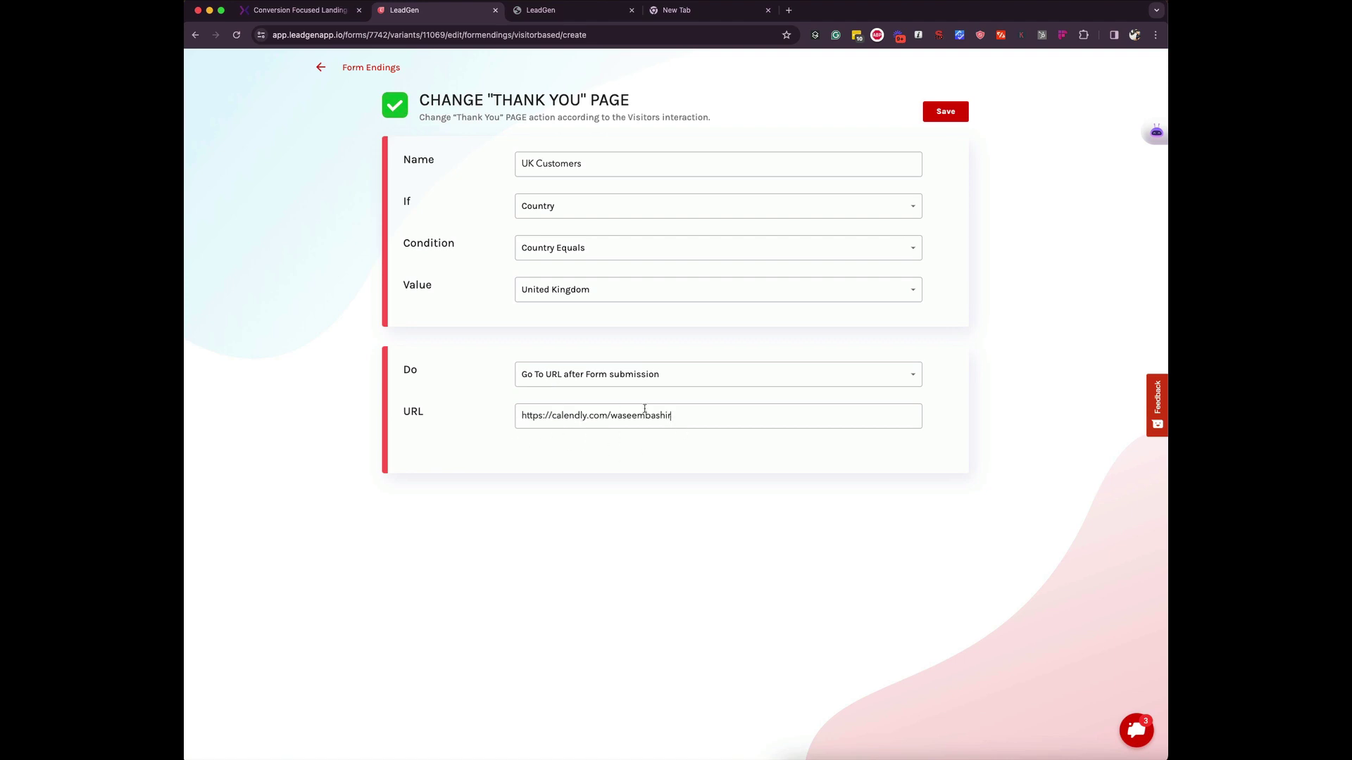
left_click(945, 112)
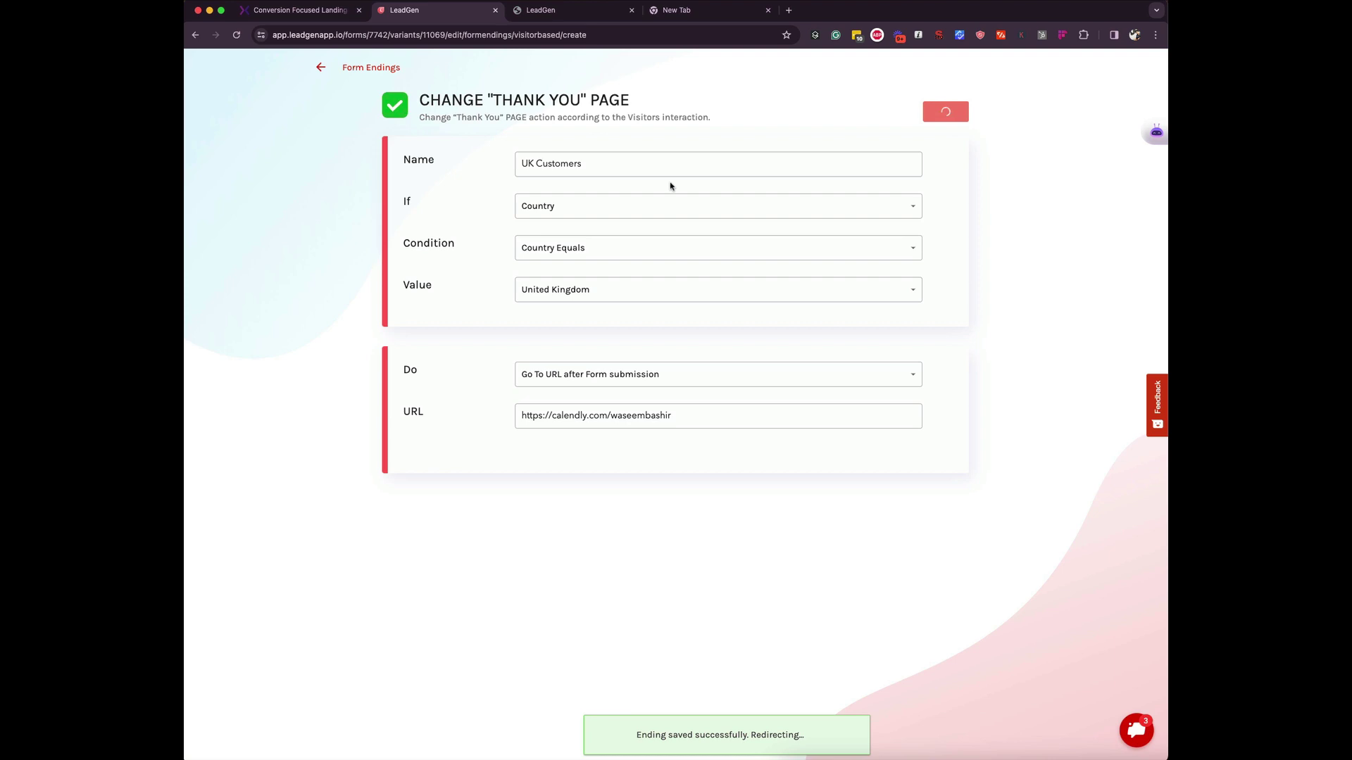
Reload the live form, choose Website Design and autofill the email and name fields.
left_click(544, 13)
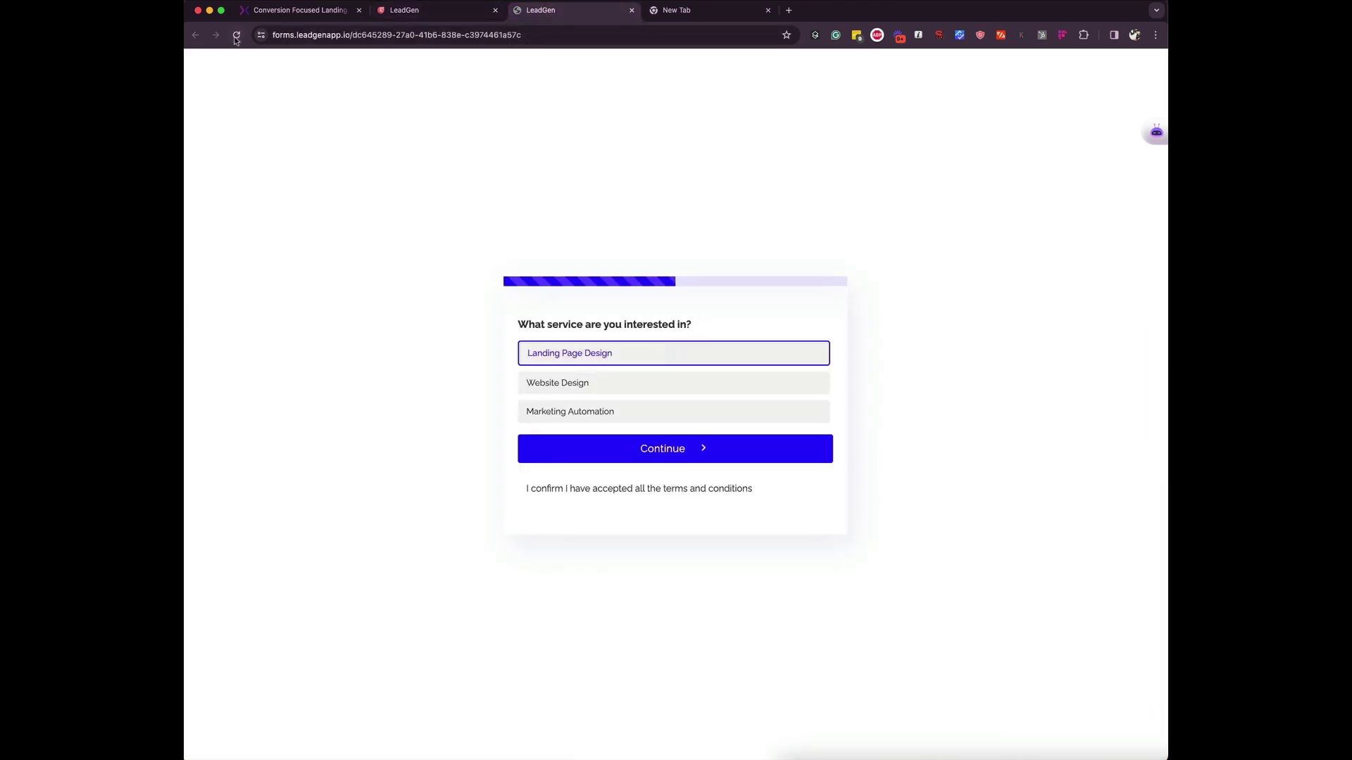
left_click(237, 35)
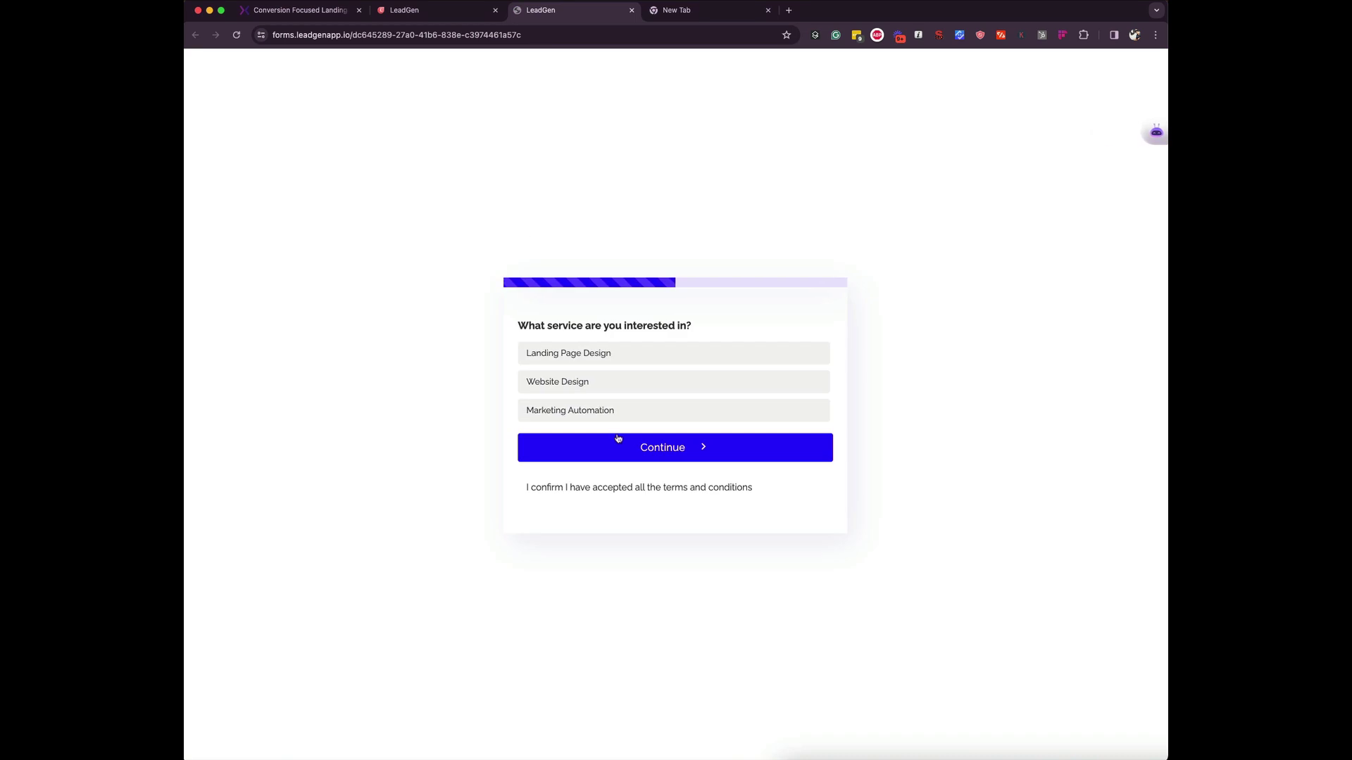
left_click(641, 392)
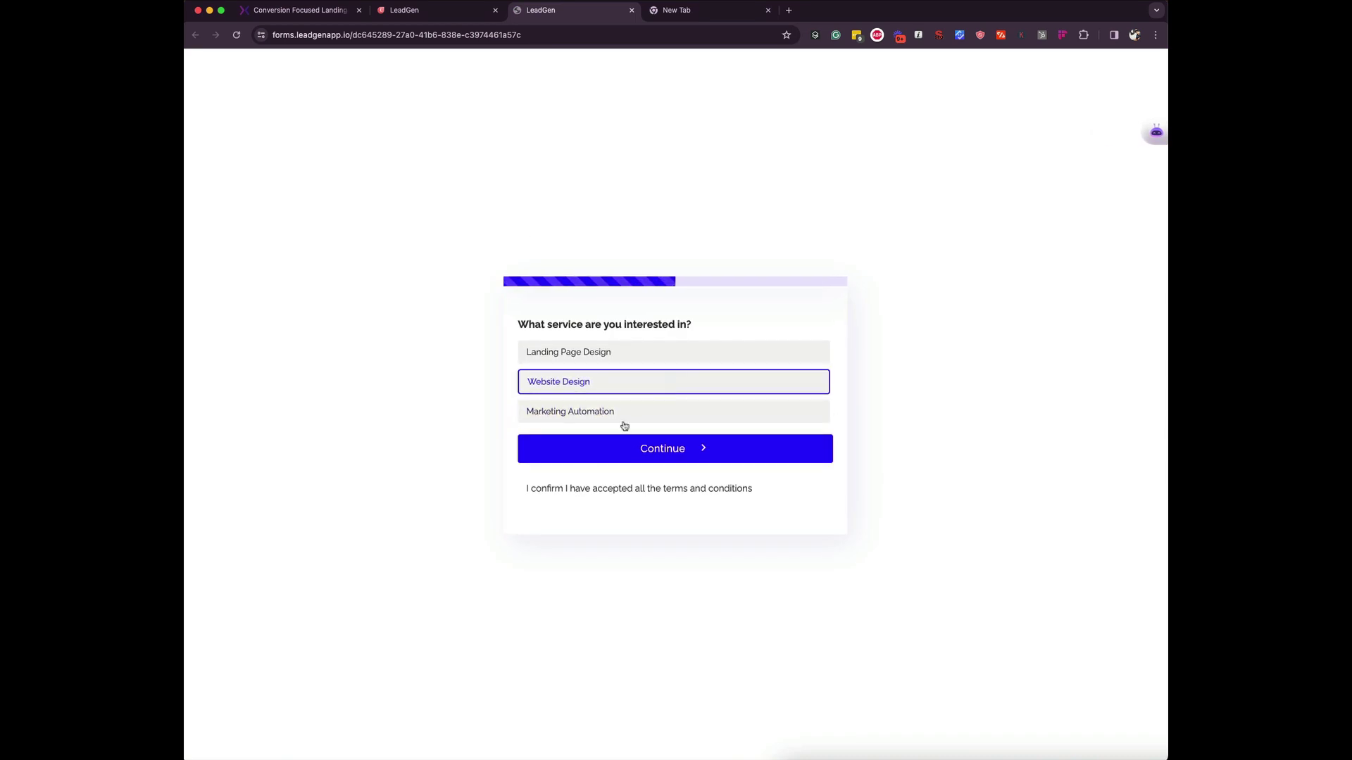
left_click(595, 461)
left_click(619, 331)
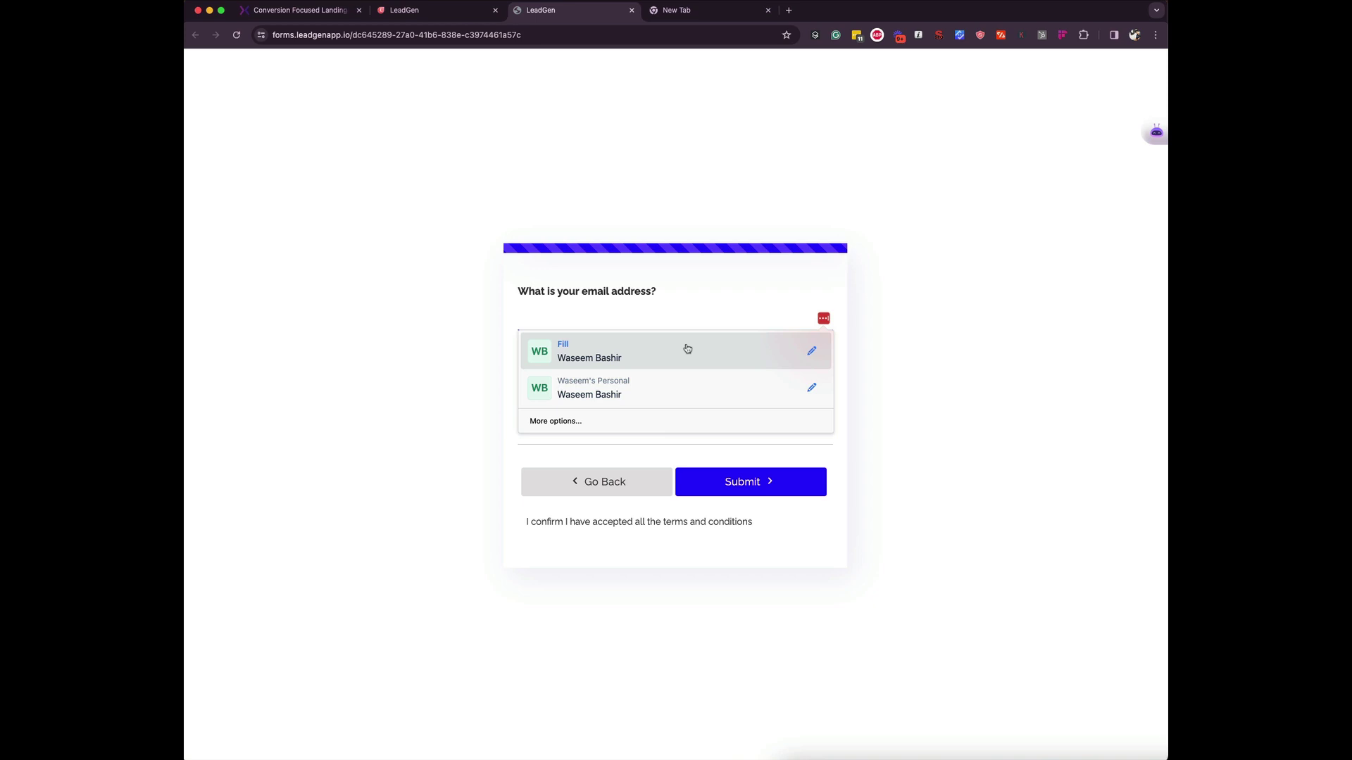
left_click(687, 349)
left_click(701, 450)
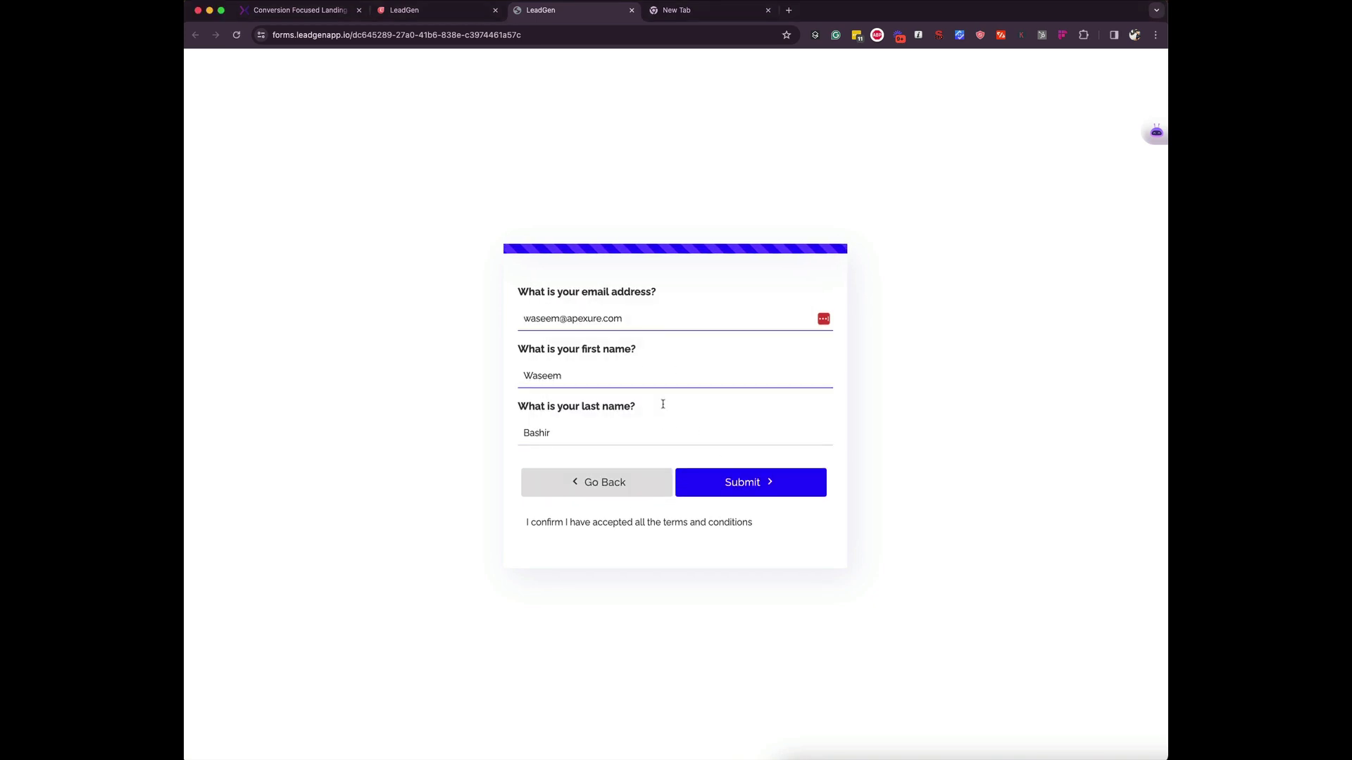
Submit the test entry, then start adding another ending from Form Endings.
left_click(736, 487)
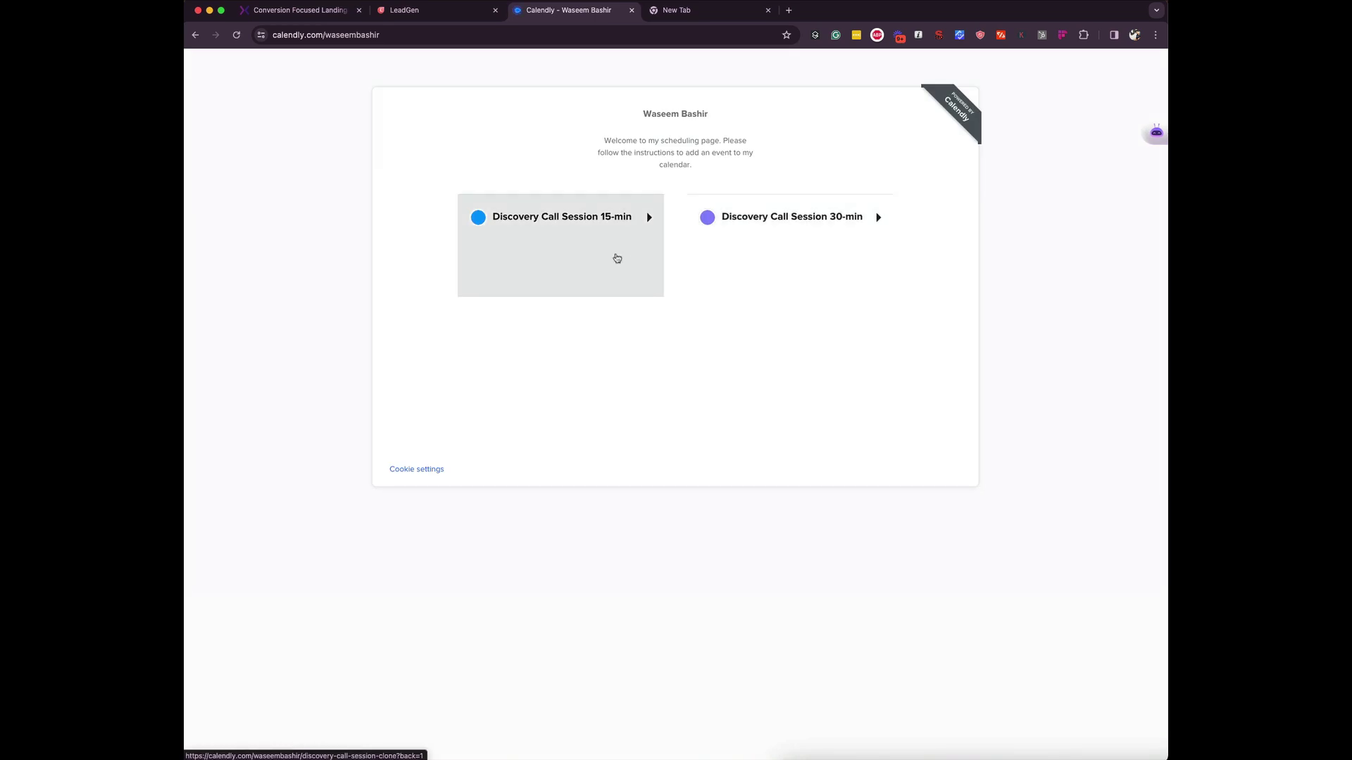
left_click(449, 21)
left_click(926, 127)
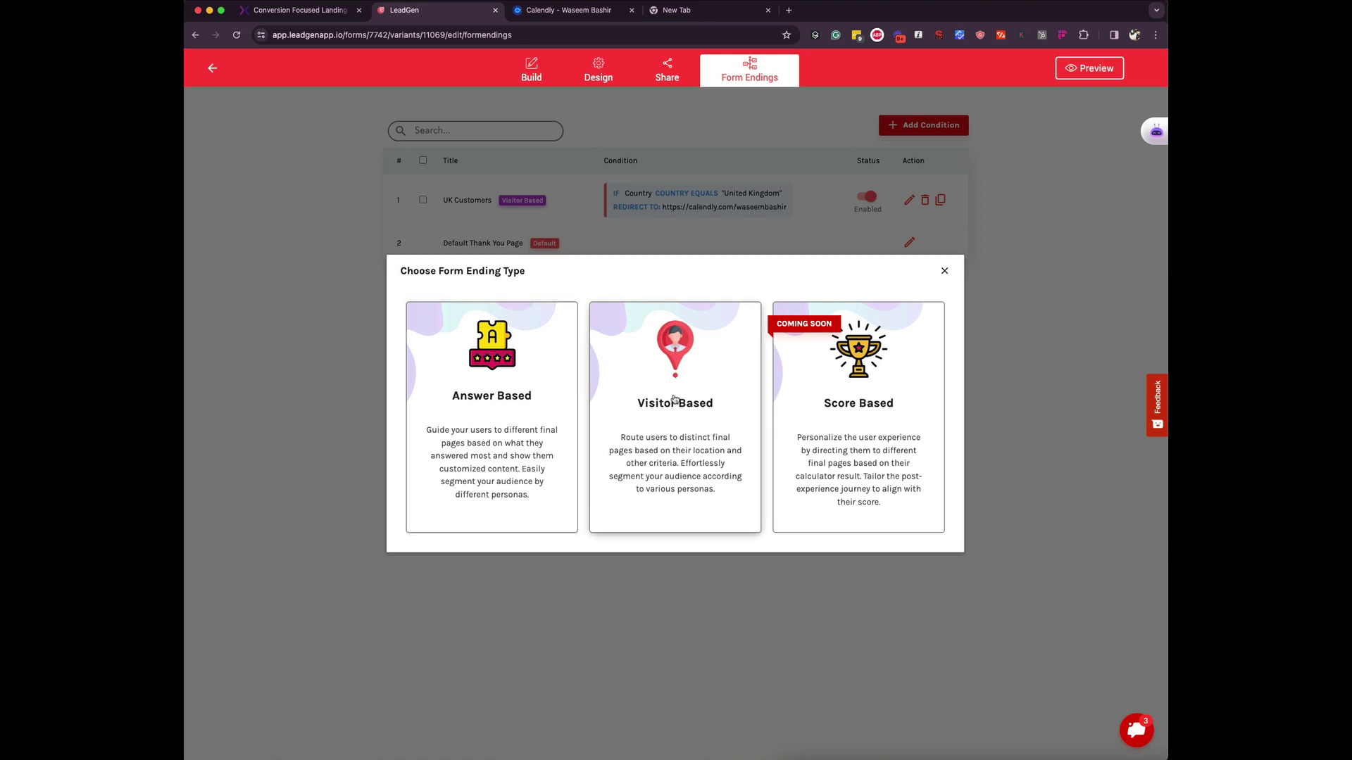
Start a visitor-based ending named India with If set to Country, leaving it unsaved.
left_click(691, 400)
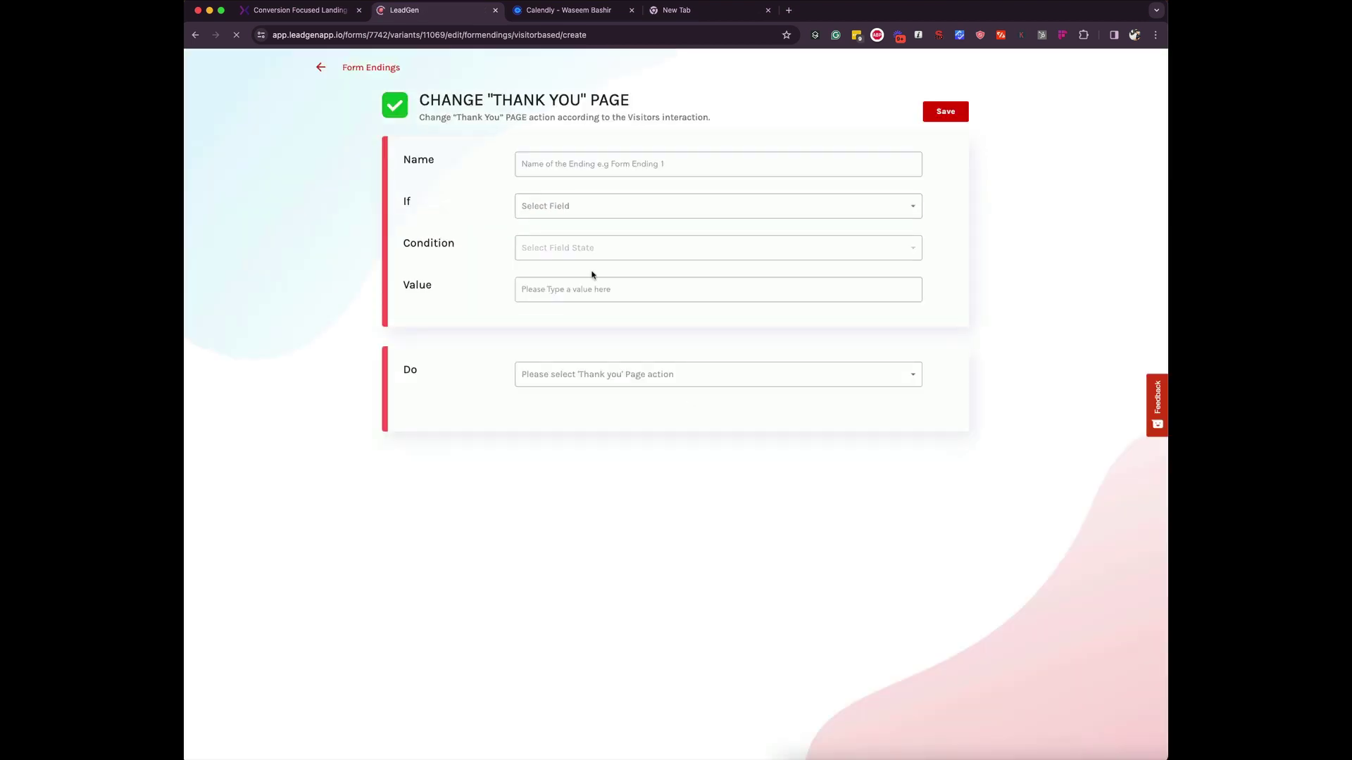
left_click(557, 169)
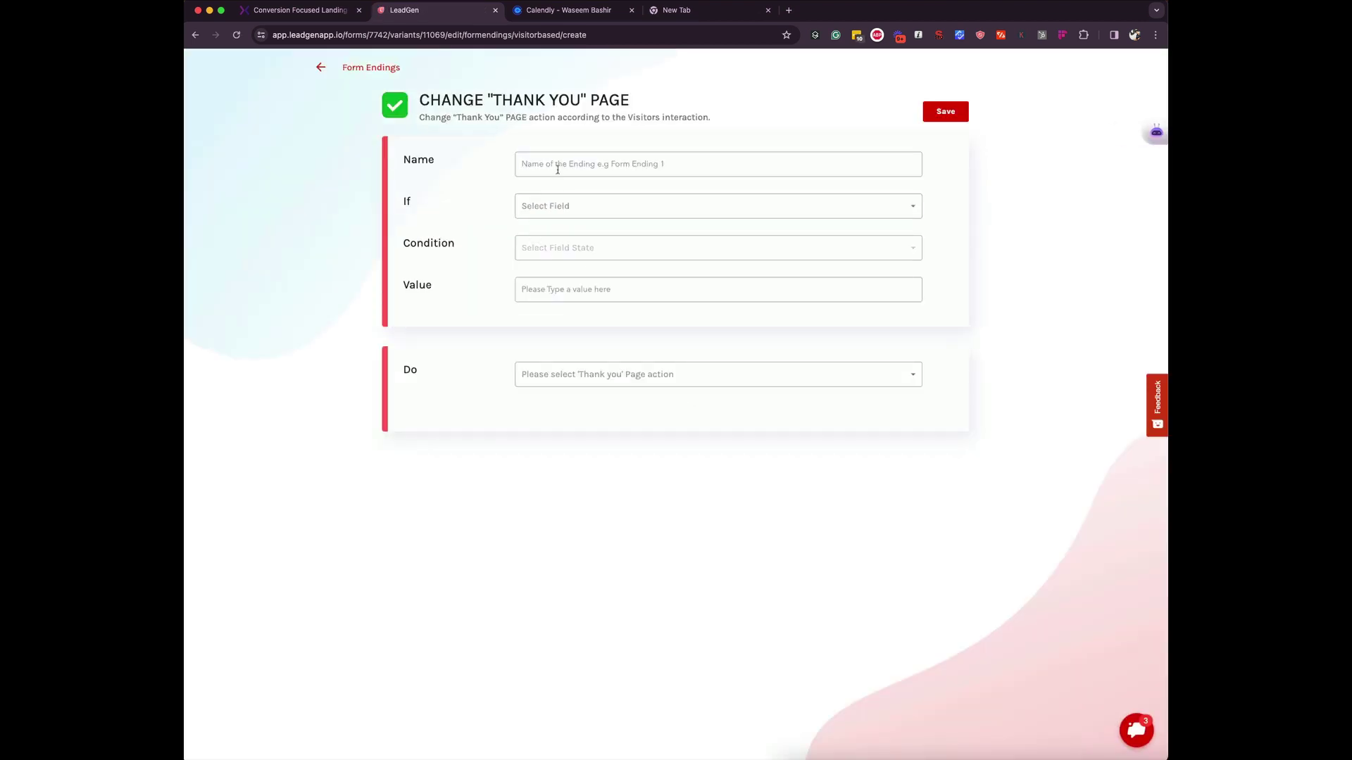
type("India")
left_click(583, 207)
left_click(577, 245)
left_click(588, 255)
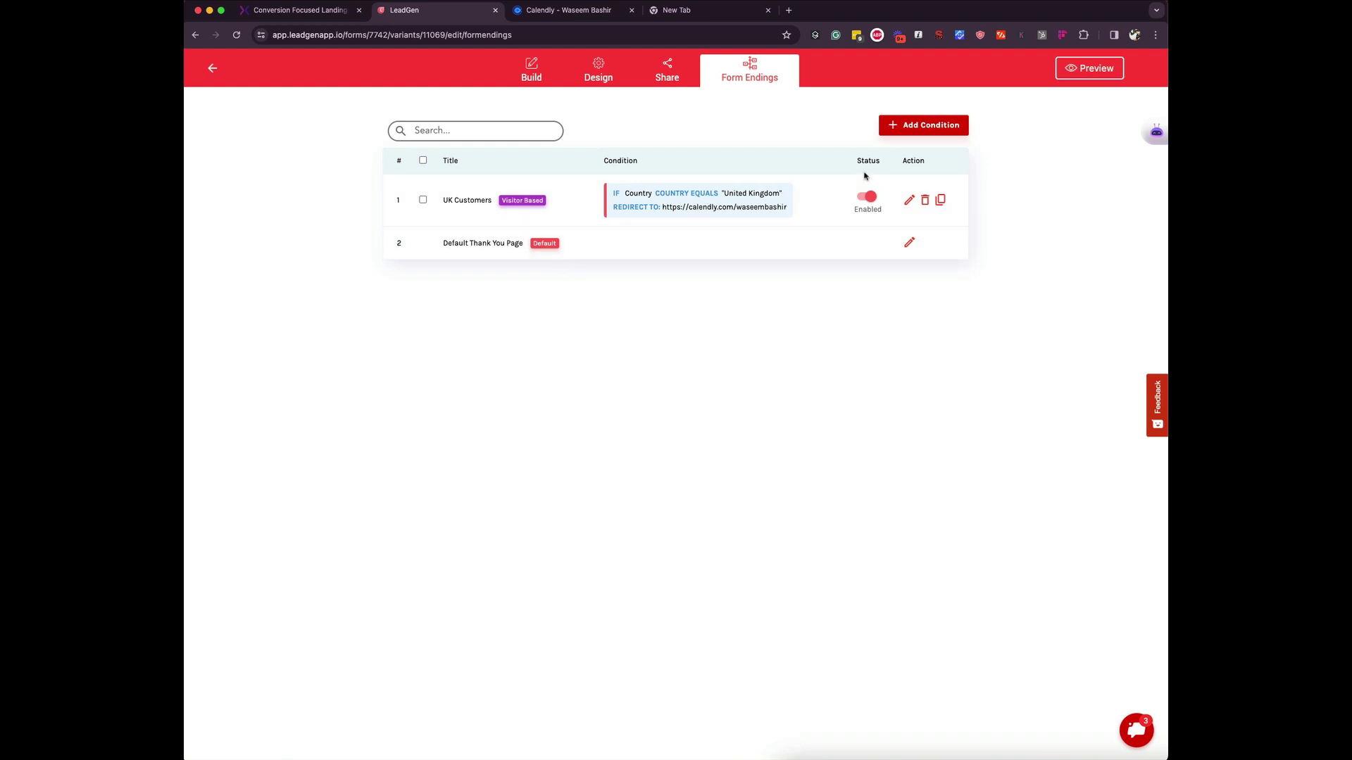
Add a new answer-based ending and confirm it with Proceed.
left_click(915, 125)
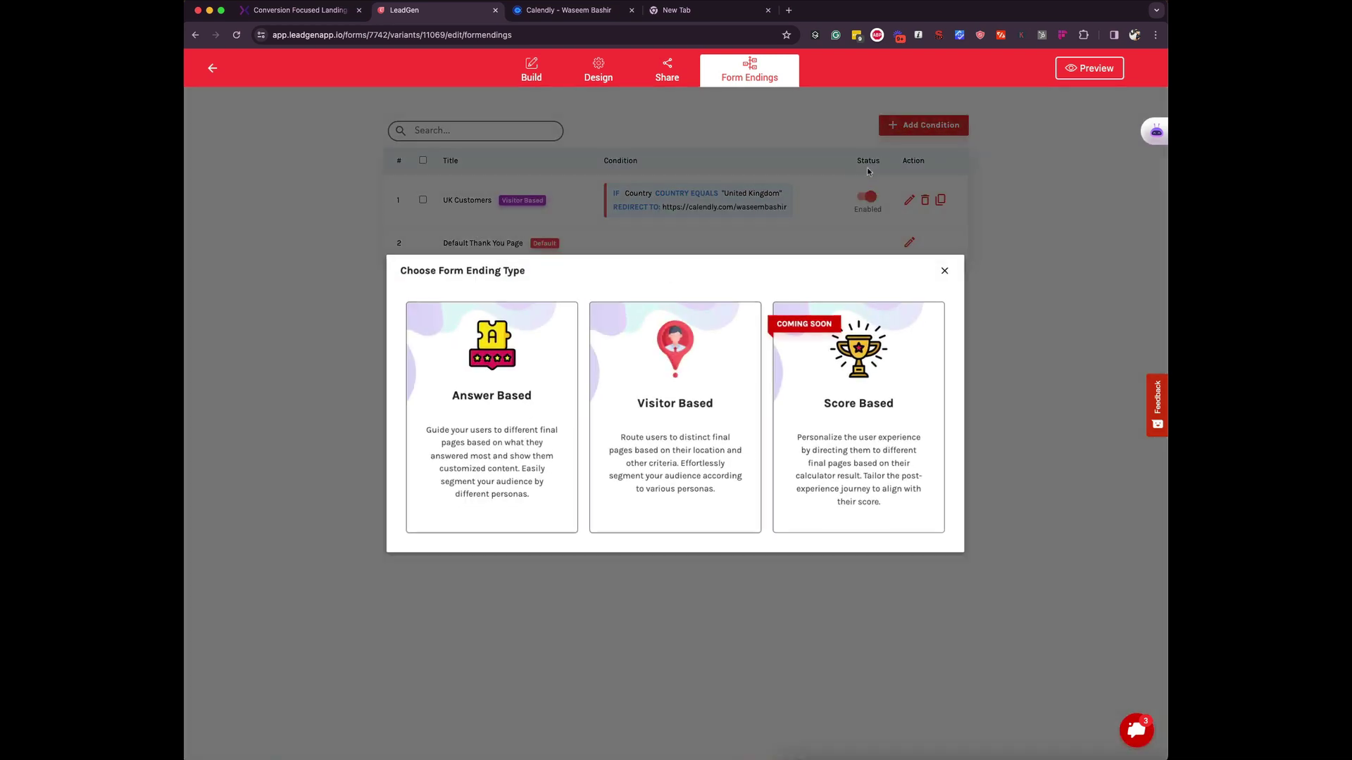
left_click(504, 386)
left_click(730, 447)
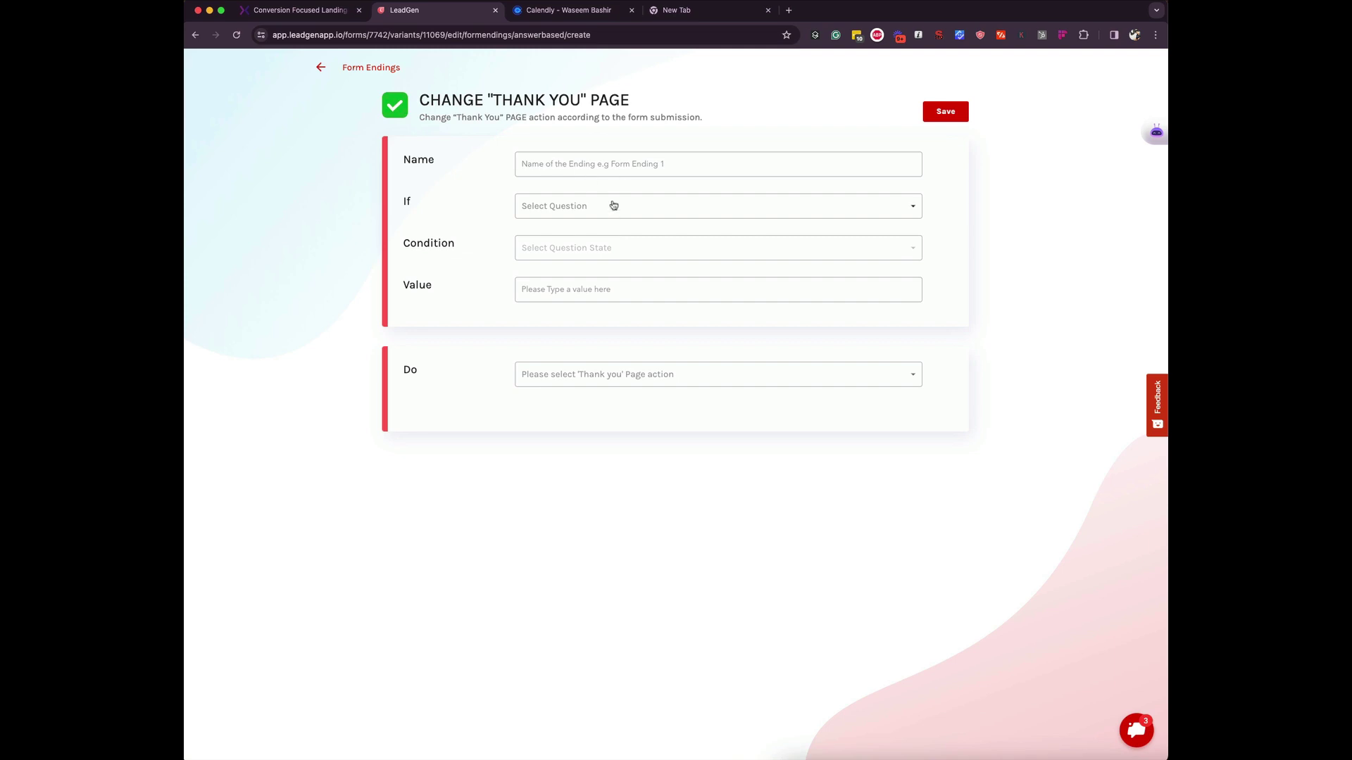
Name the ending Unqualified, with the service question Is Equal To Landing Page Design.
left_click(605, 167)
type("Unqa")
type("alified")
left_click(607, 206)
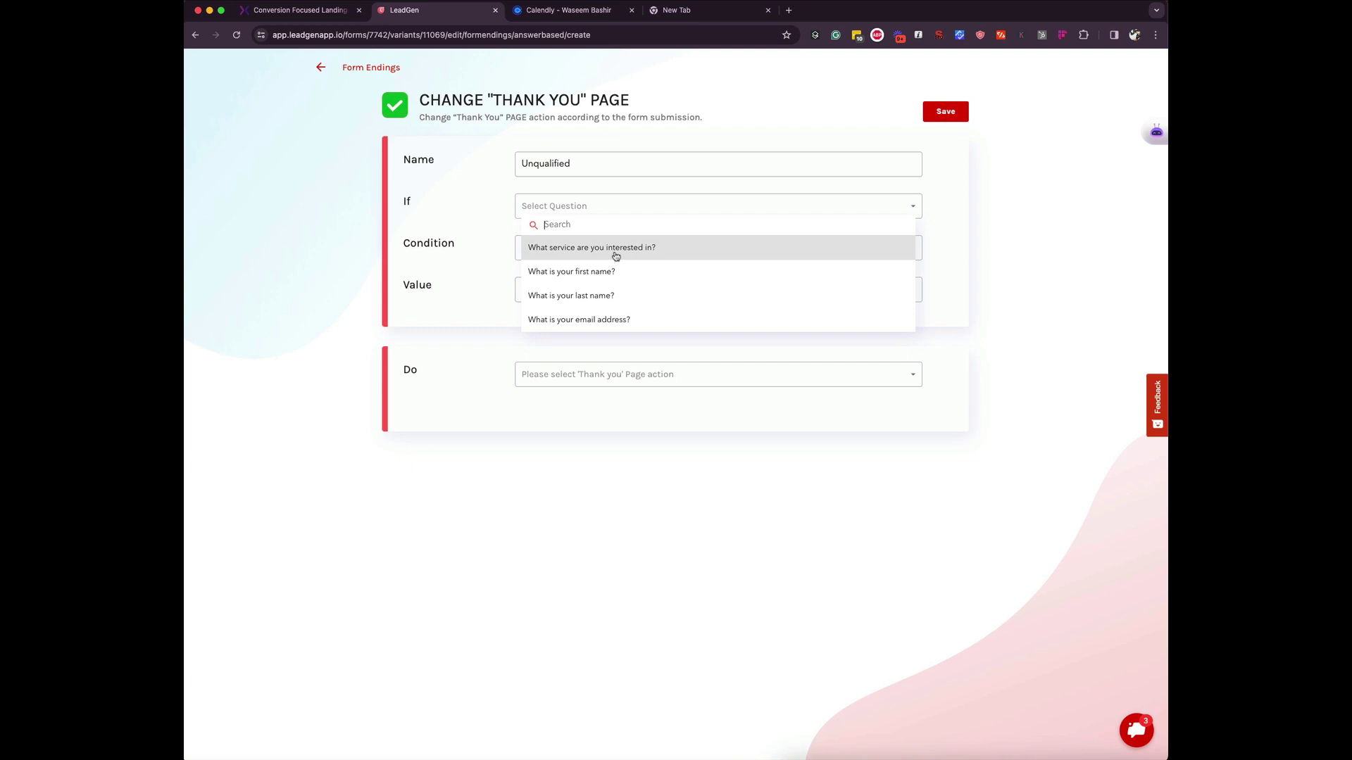
left_click(616, 256)
left_click(593, 258)
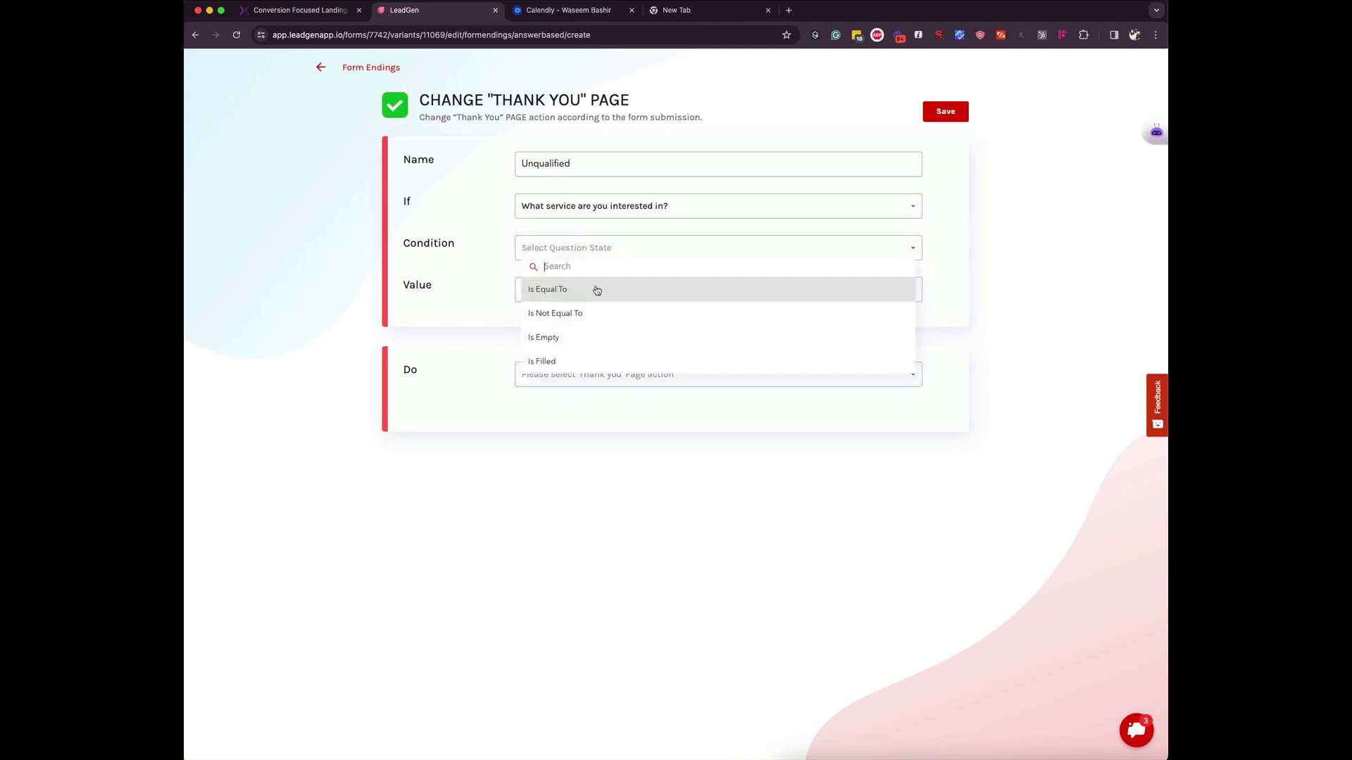
left_click(595, 290)
left_click(579, 292)
left_click(582, 258)
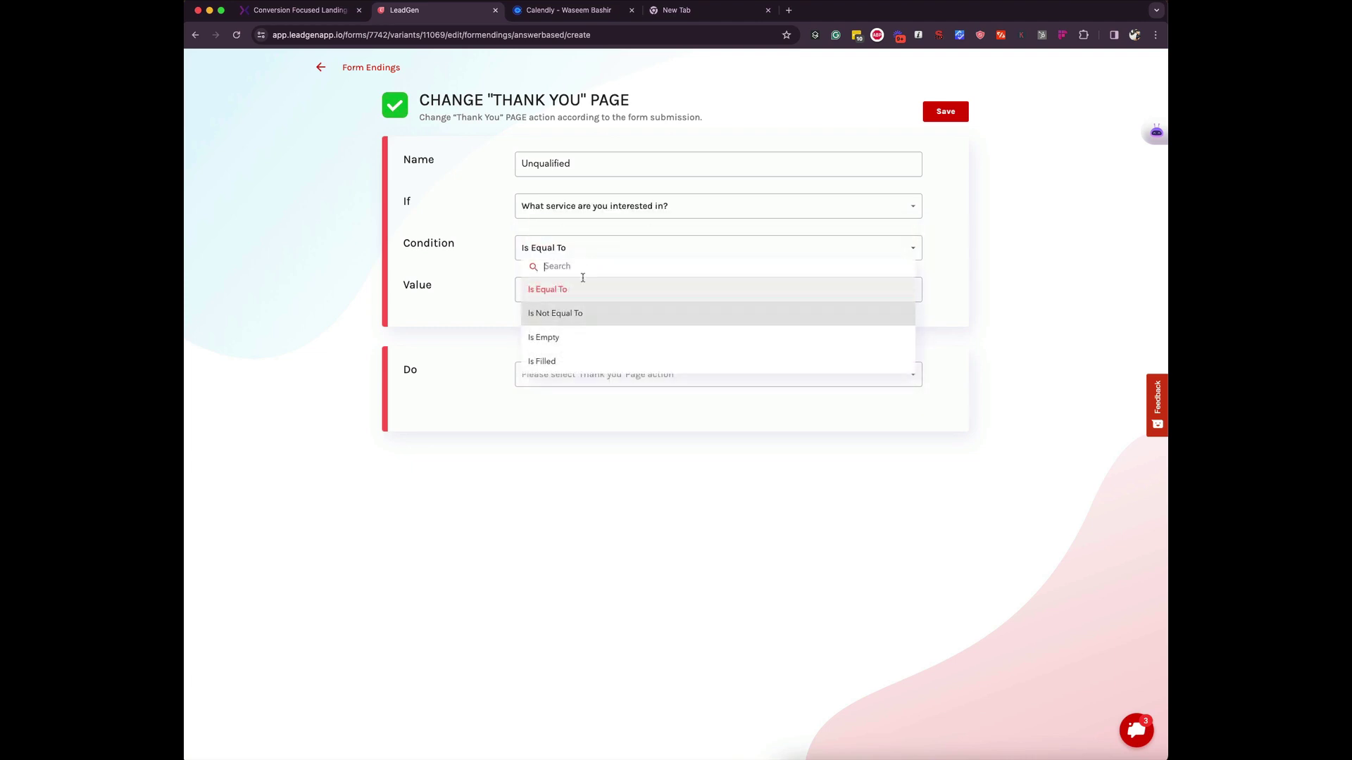
left_click(549, 287)
left_click(564, 289)
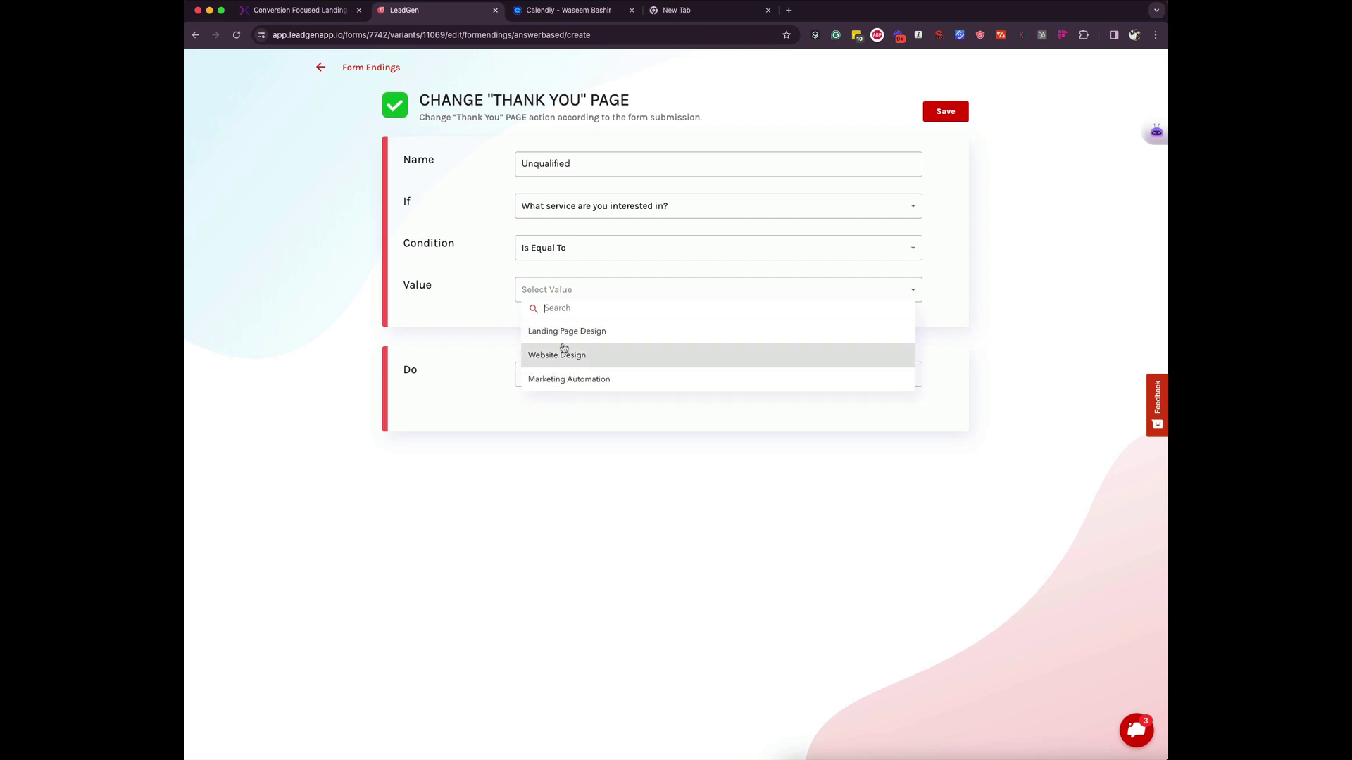
left_click(567, 329)
left_click(692, 379)
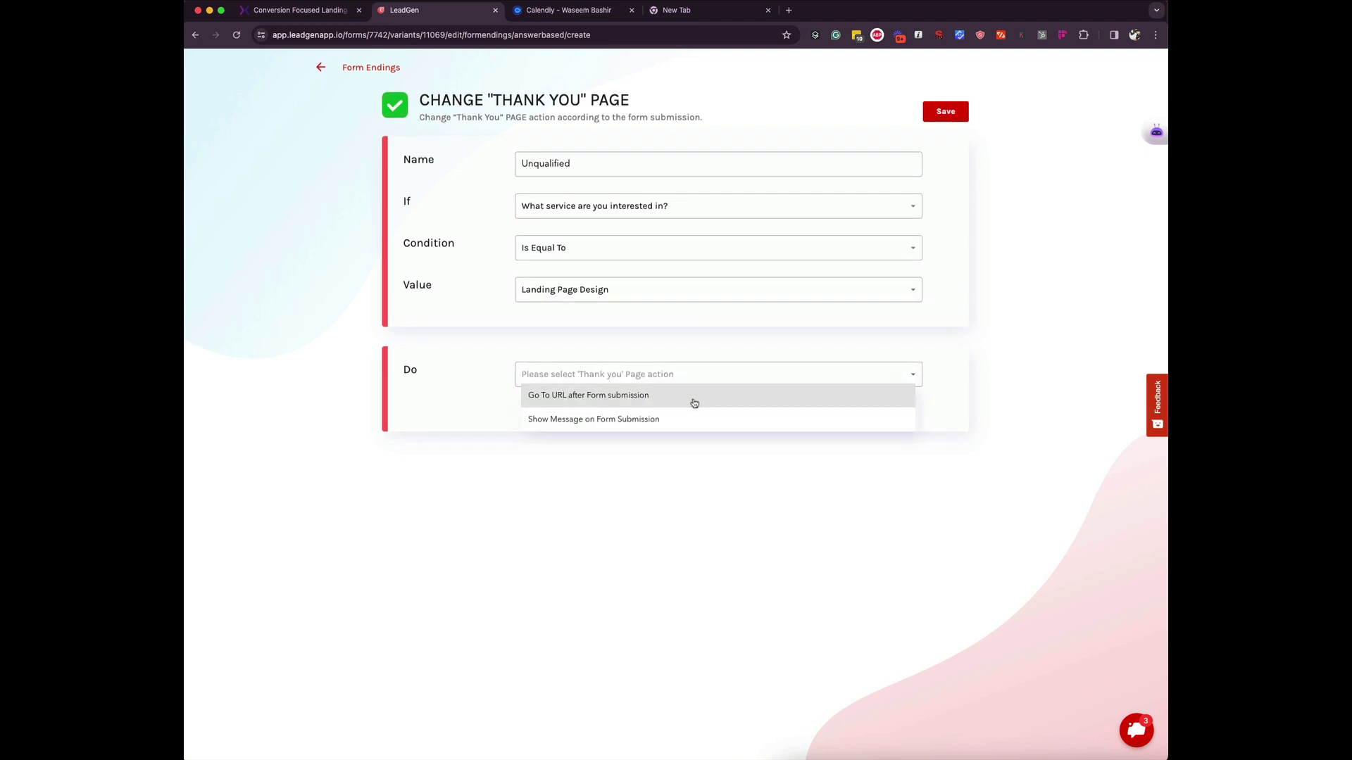
Abandon the unsaved Unqualified ending and go back to Form Endings, which still lists only UK Customers.
left_click(321, 208)
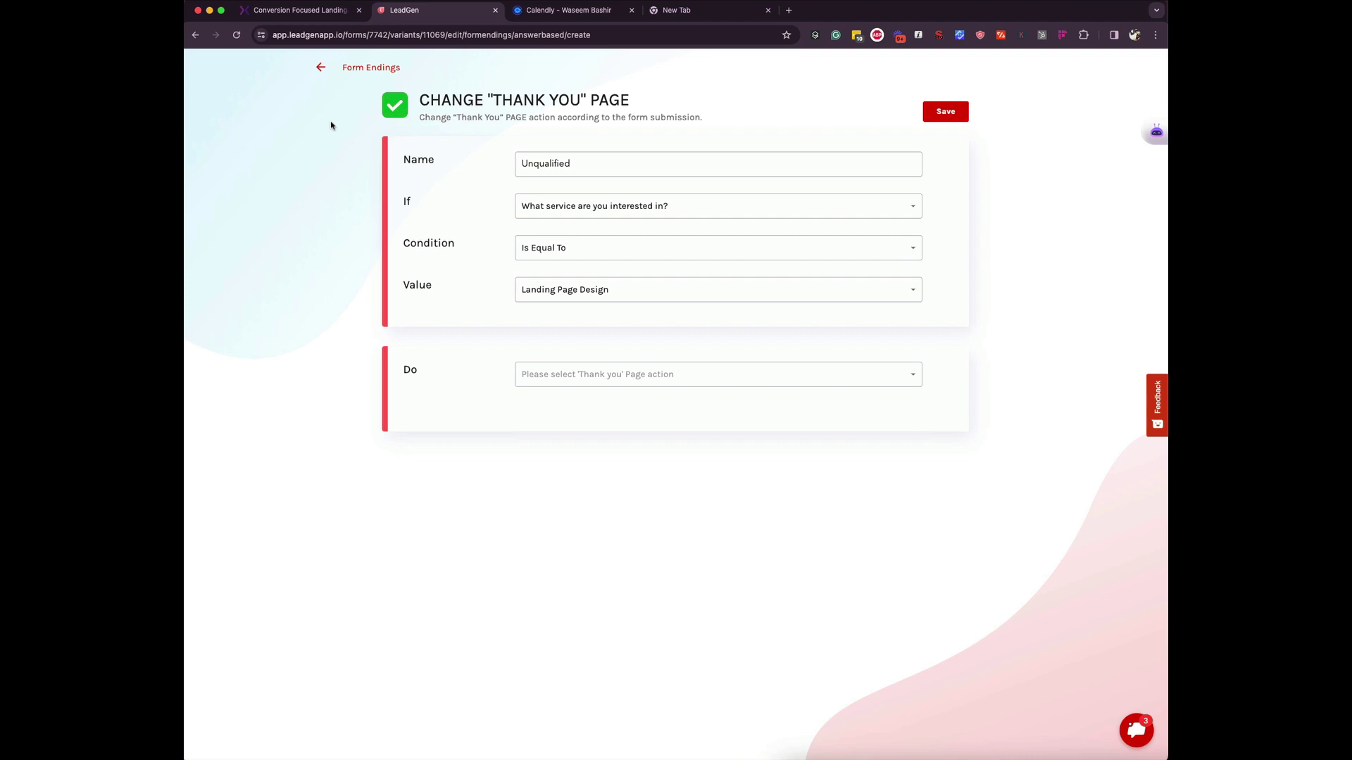
left_click(322, 68)
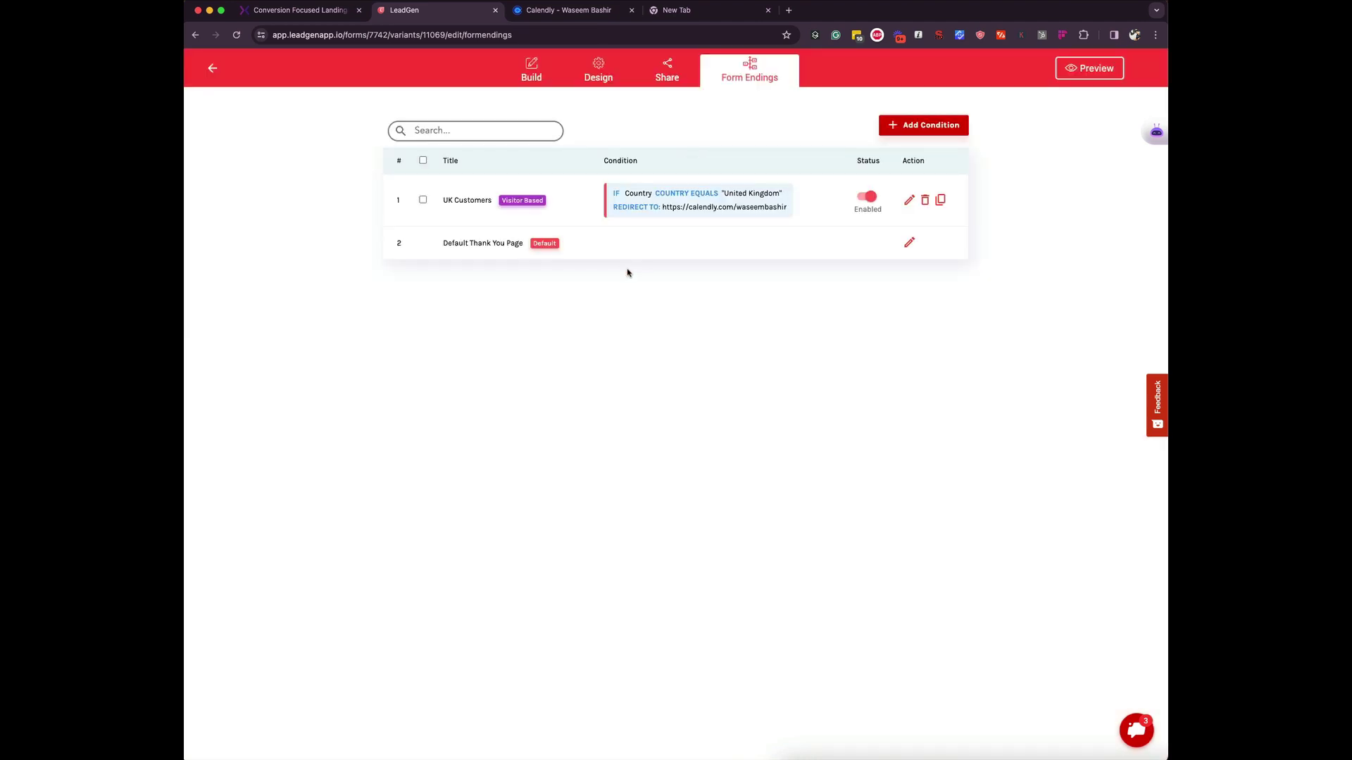